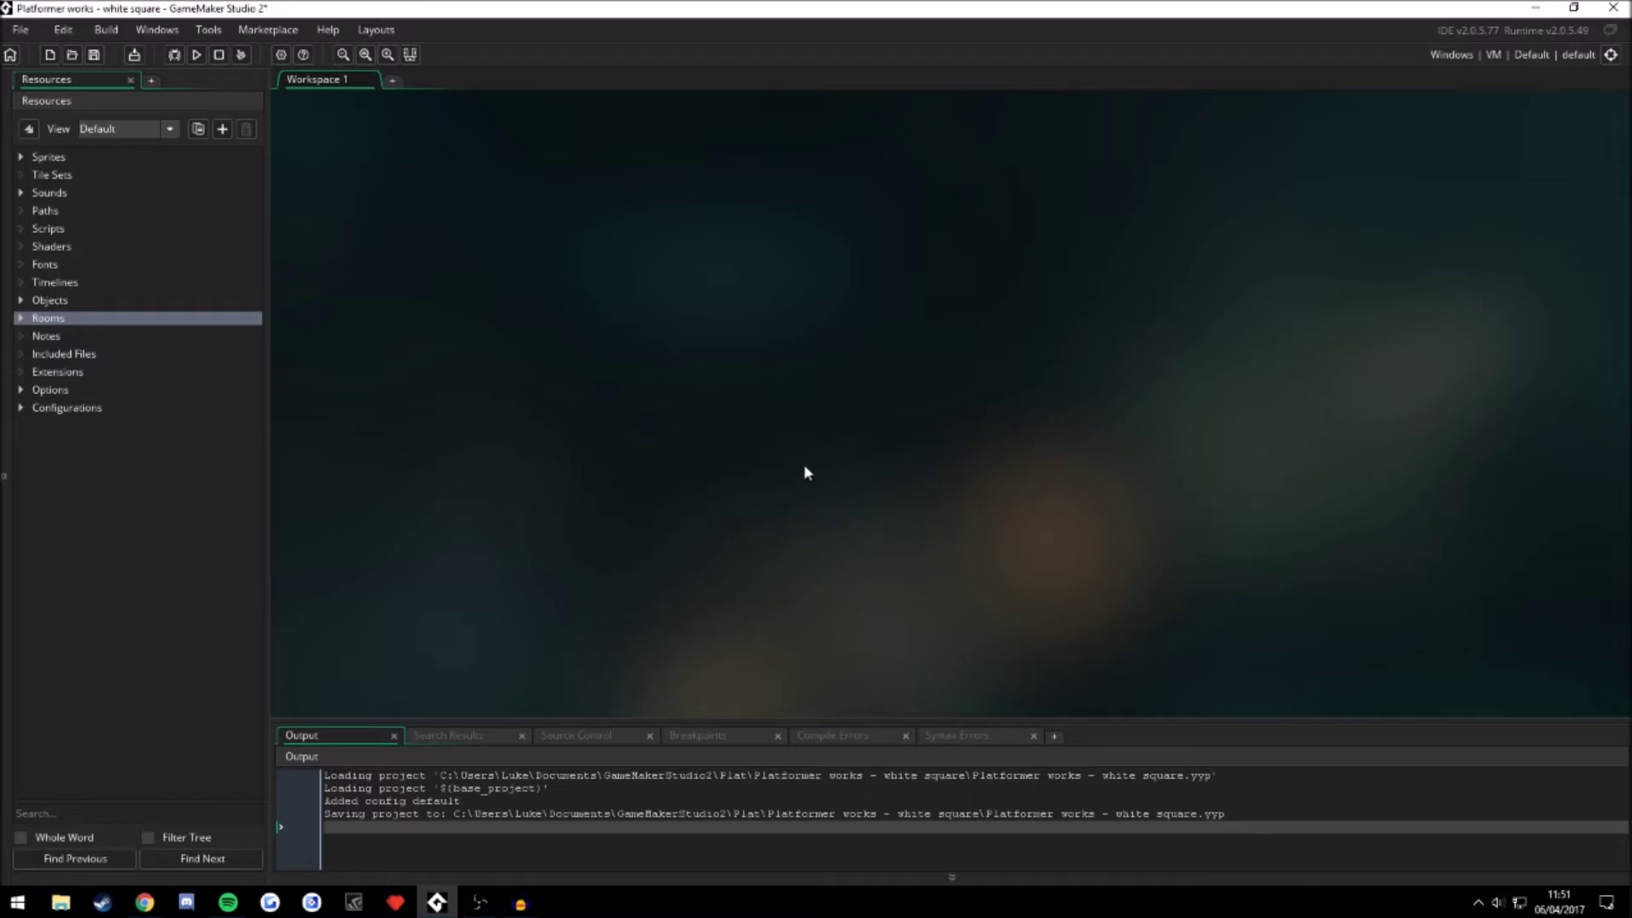
Expand the Rooms folder and open room0_1 in the Room Editor
{"action": "left_click", "coordinate": [21, 319]}
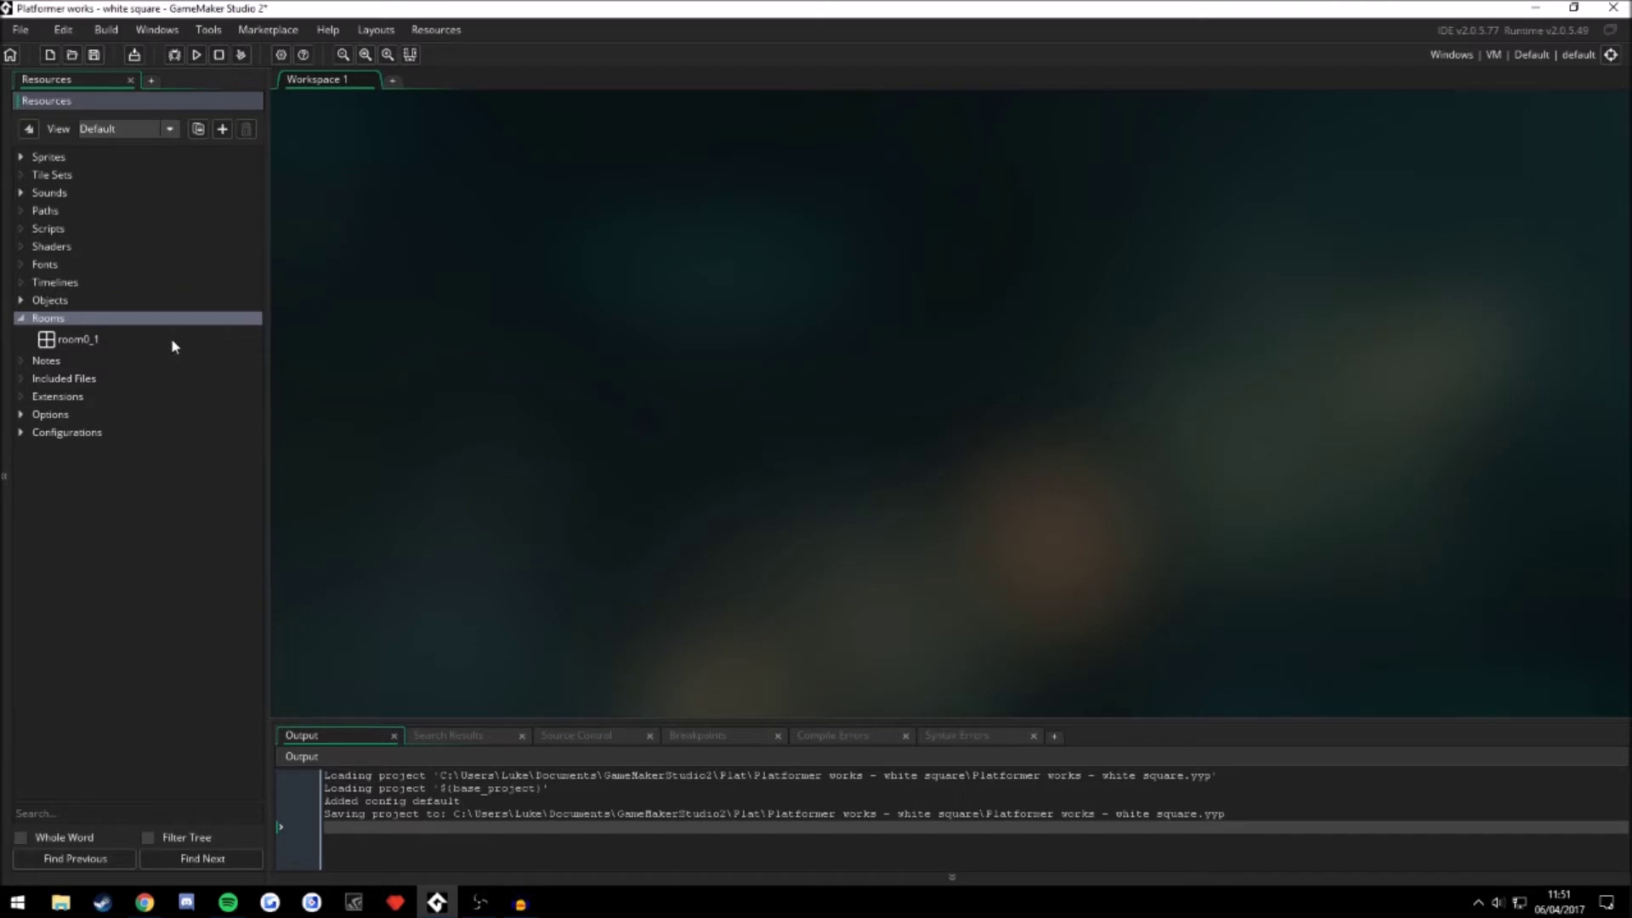
{"action": "double_click", "coordinate": [196, 341]}
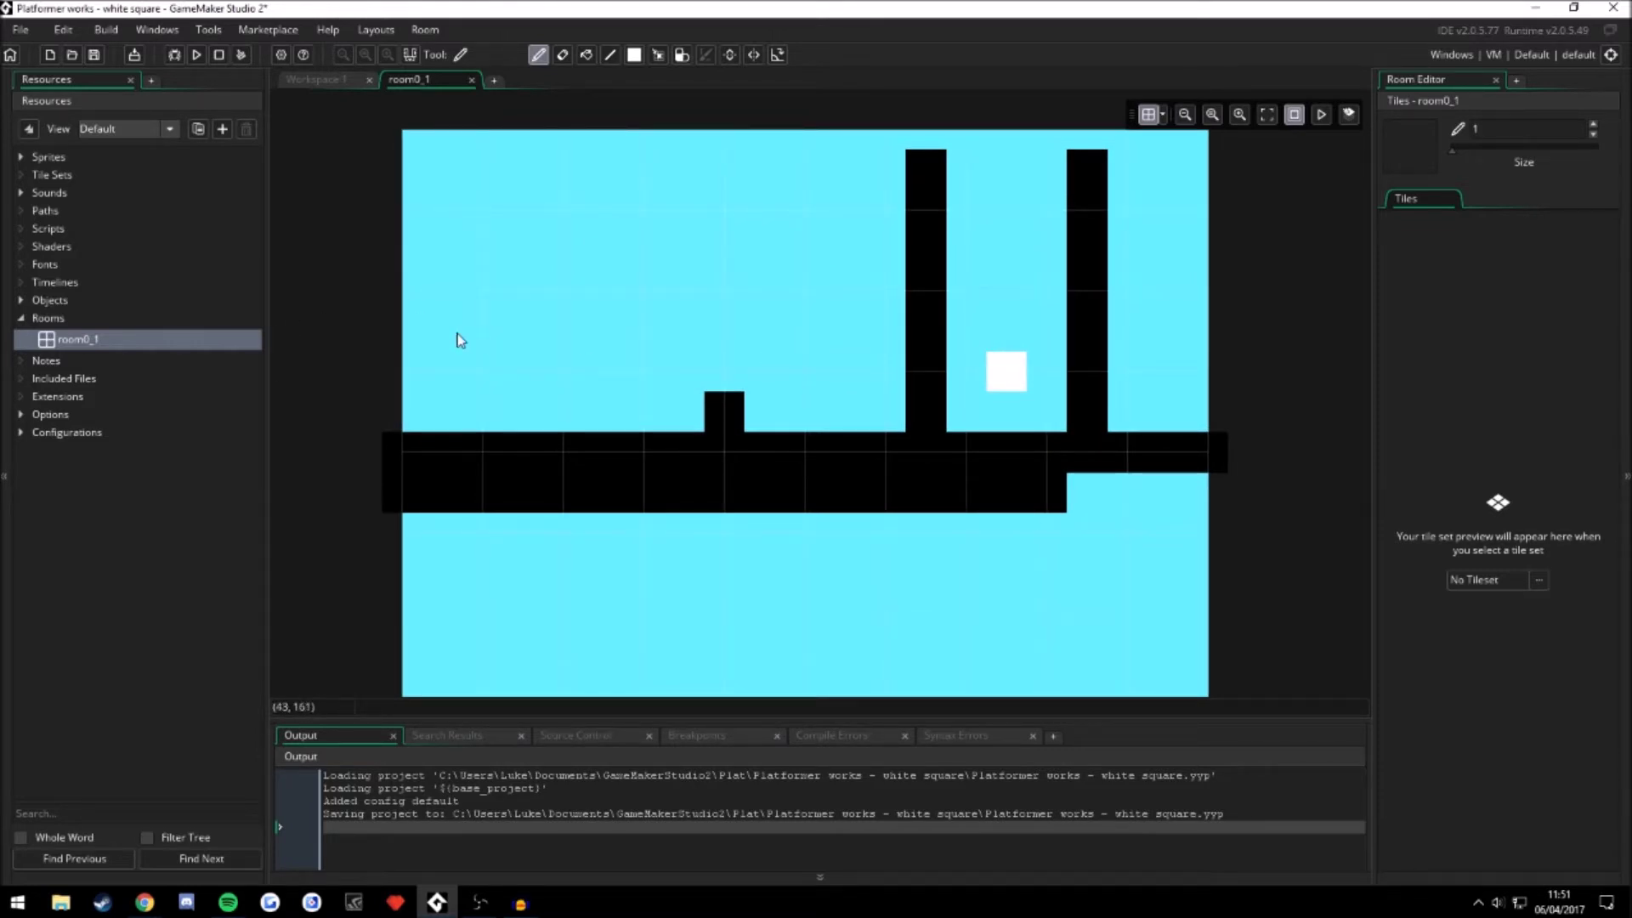
Create a new sprite and import the bg_grass image from Desktop > RPG Sprites
{"action": "right_click", "coordinate": [100, 157]}
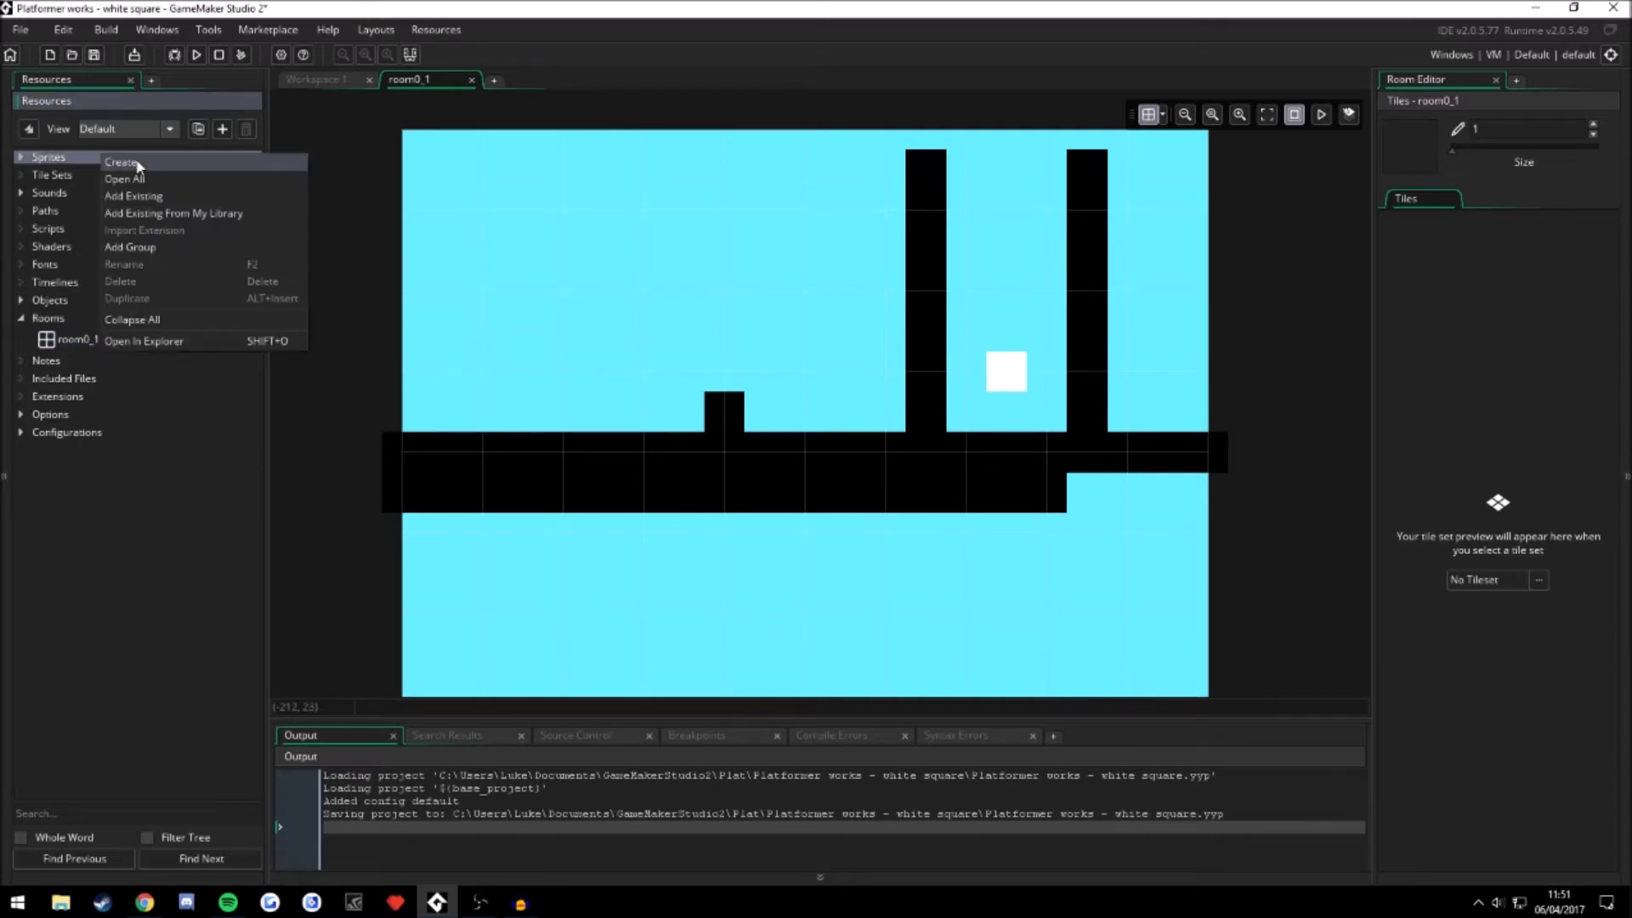
{"action": "left_click", "coordinate": [136, 162]}
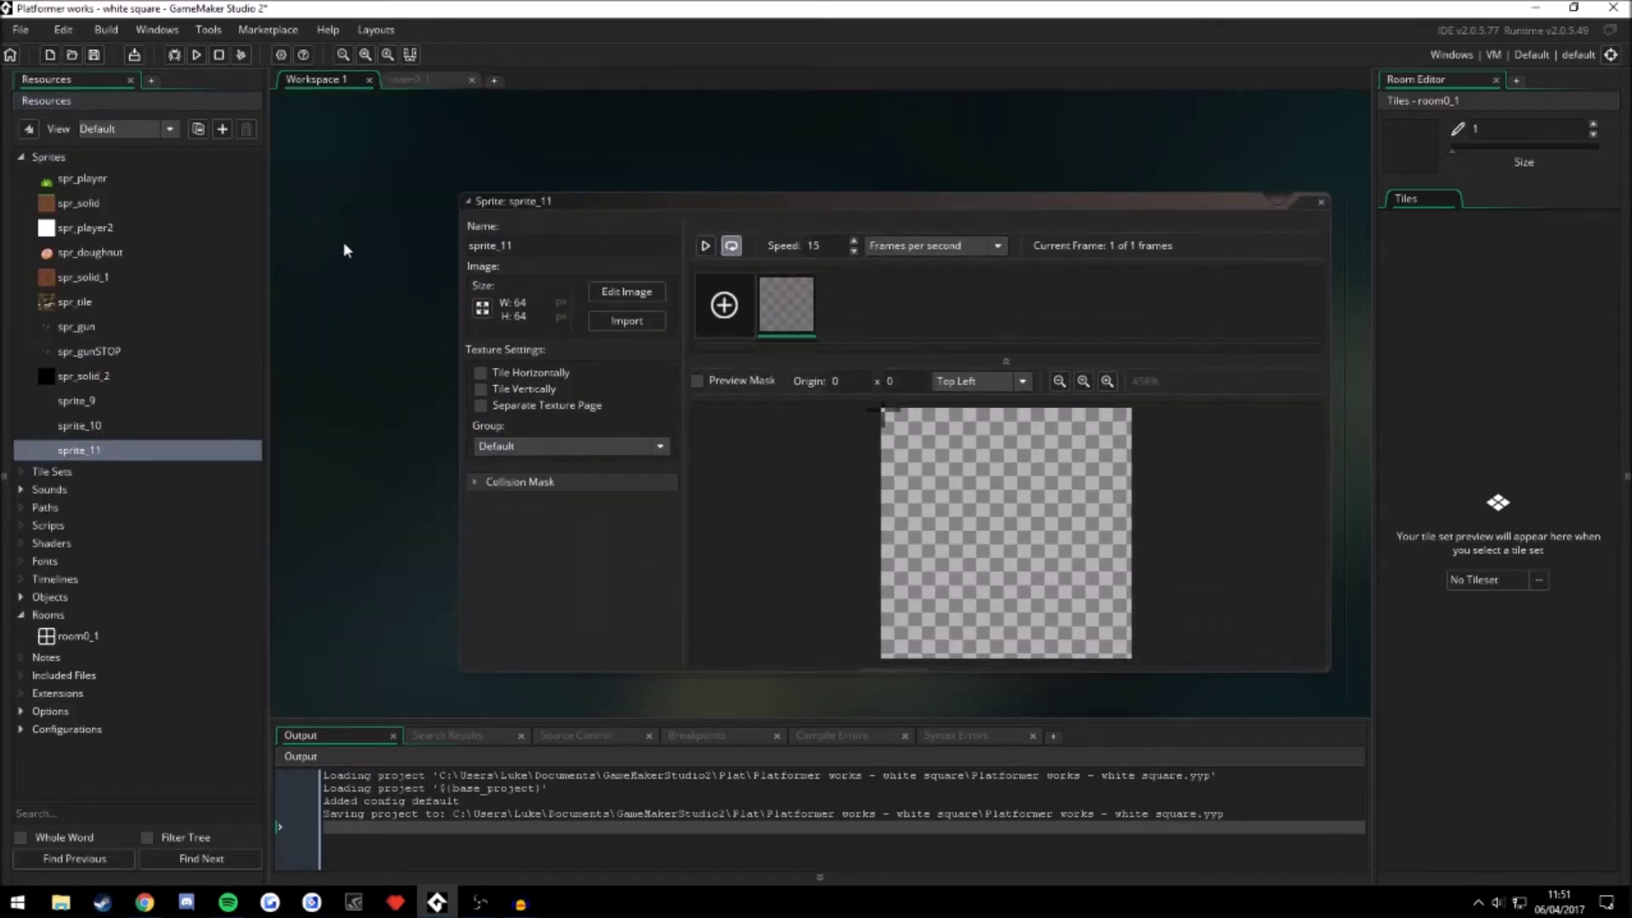
{"action": "left_click", "coordinate": [615, 321]}
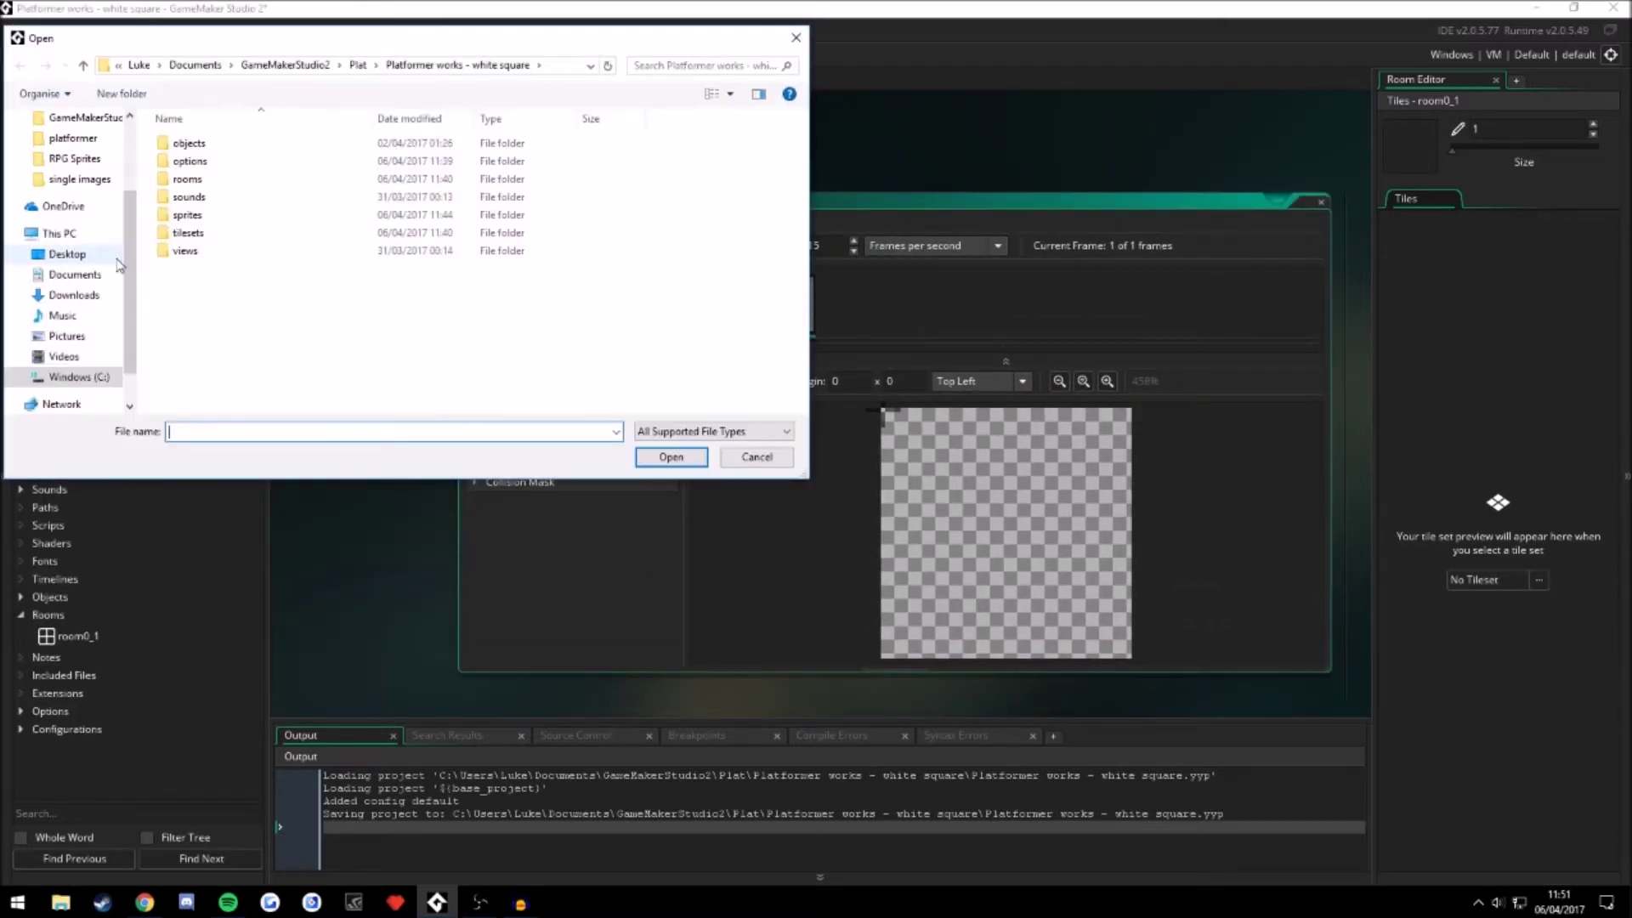
{"action": "left_click", "coordinate": [68, 254]}
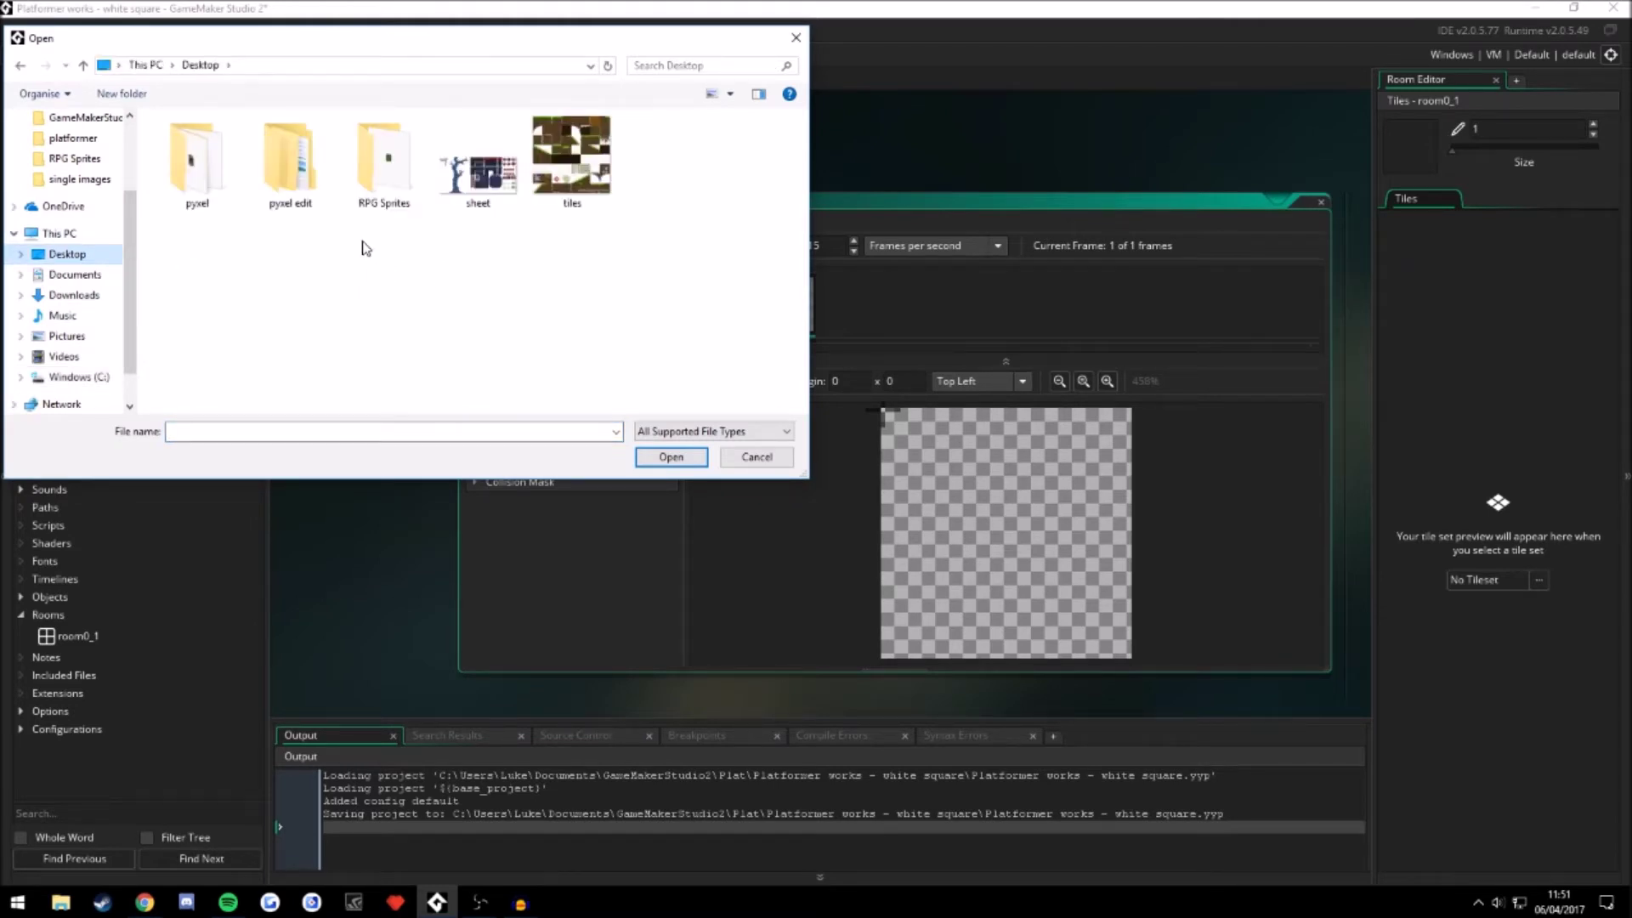
{"action": "double_click", "coordinate": [387, 191]}
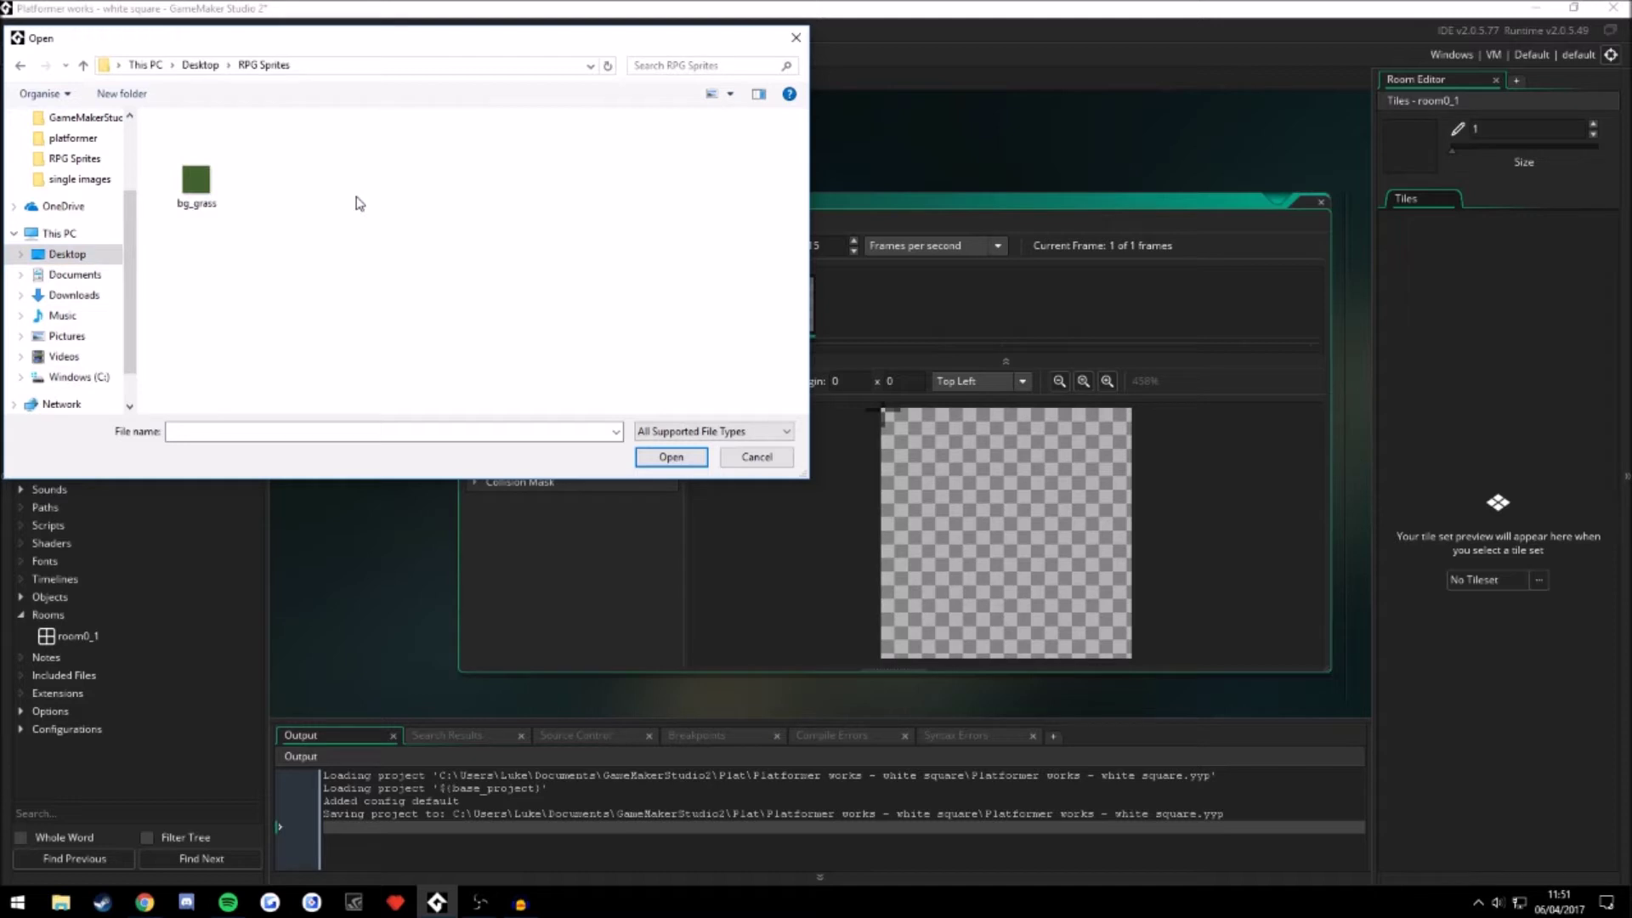
{"action": "double_click", "coordinate": [197, 183]}
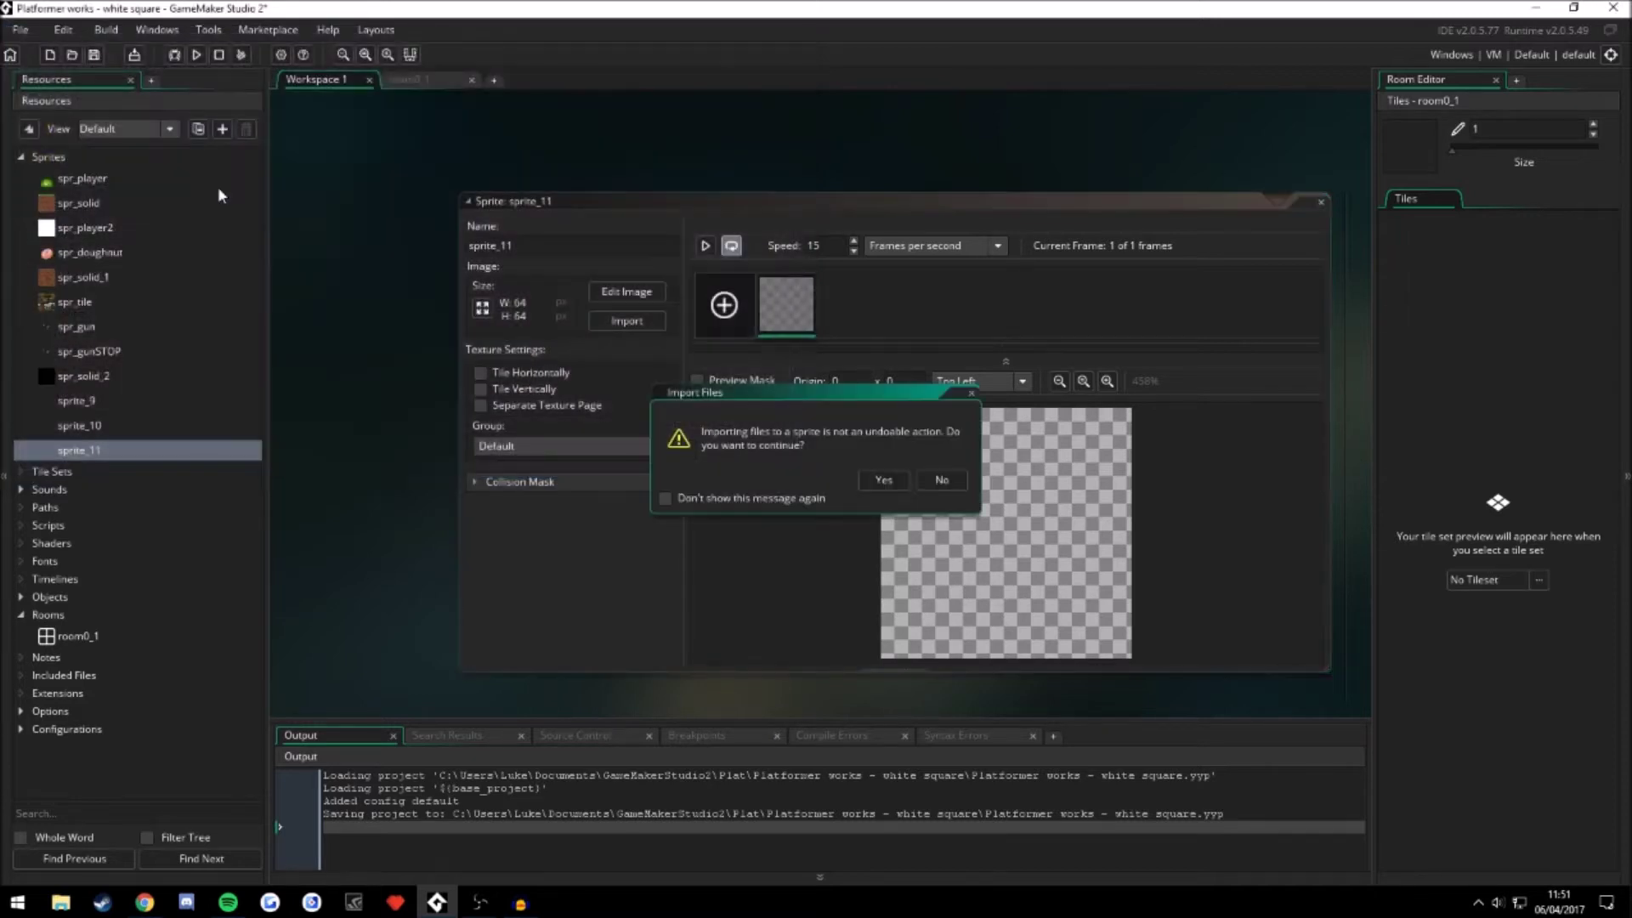
{"action": "left_click", "coordinate": [889, 477]}
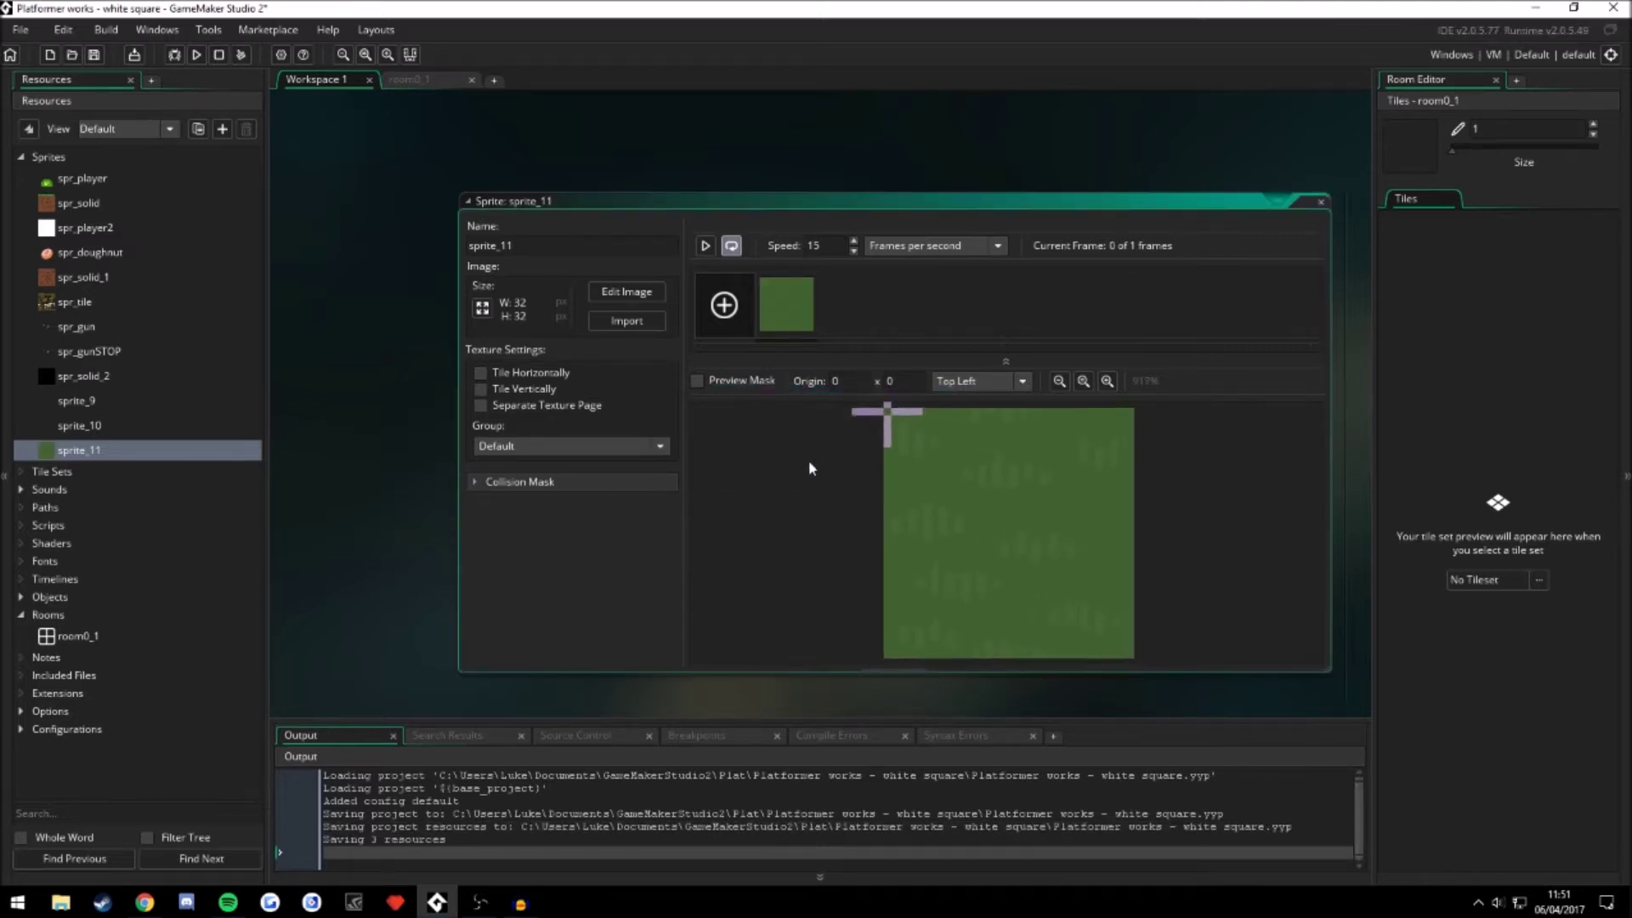
Rename the sprite to bg_grass, keeping its origin at Top Left
{"action": "left_click_drag", "start_coordinate": [515, 246], "coordinate": [487, 245]}
{"action": "key", "text": "BackSpace"}
{"action": "key", "text": "BackSpace"}
{"action": "key", "text": "BackSpace"}
{"action": "key", "text": "BackSpace"}
{"action": "key", "text": "BackSpace"}
{"action": "type", "text": "bg_grass"}
{"action": "left_click", "coordinate": [708, 167]}
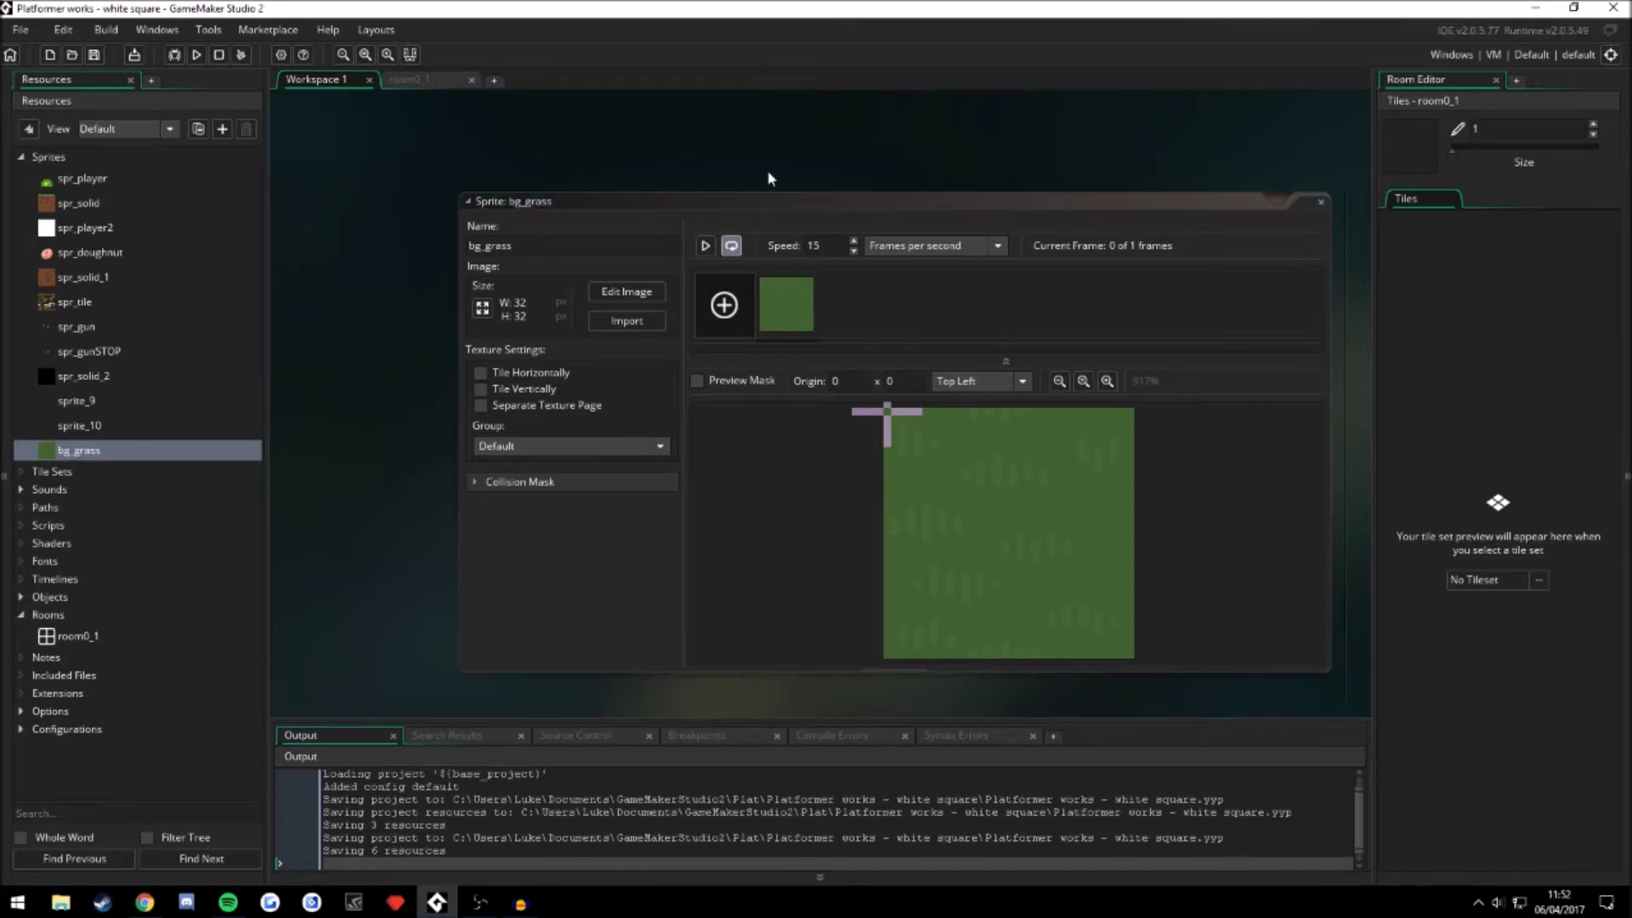
{"action": "left_click", "coordinate": [996, 381]}
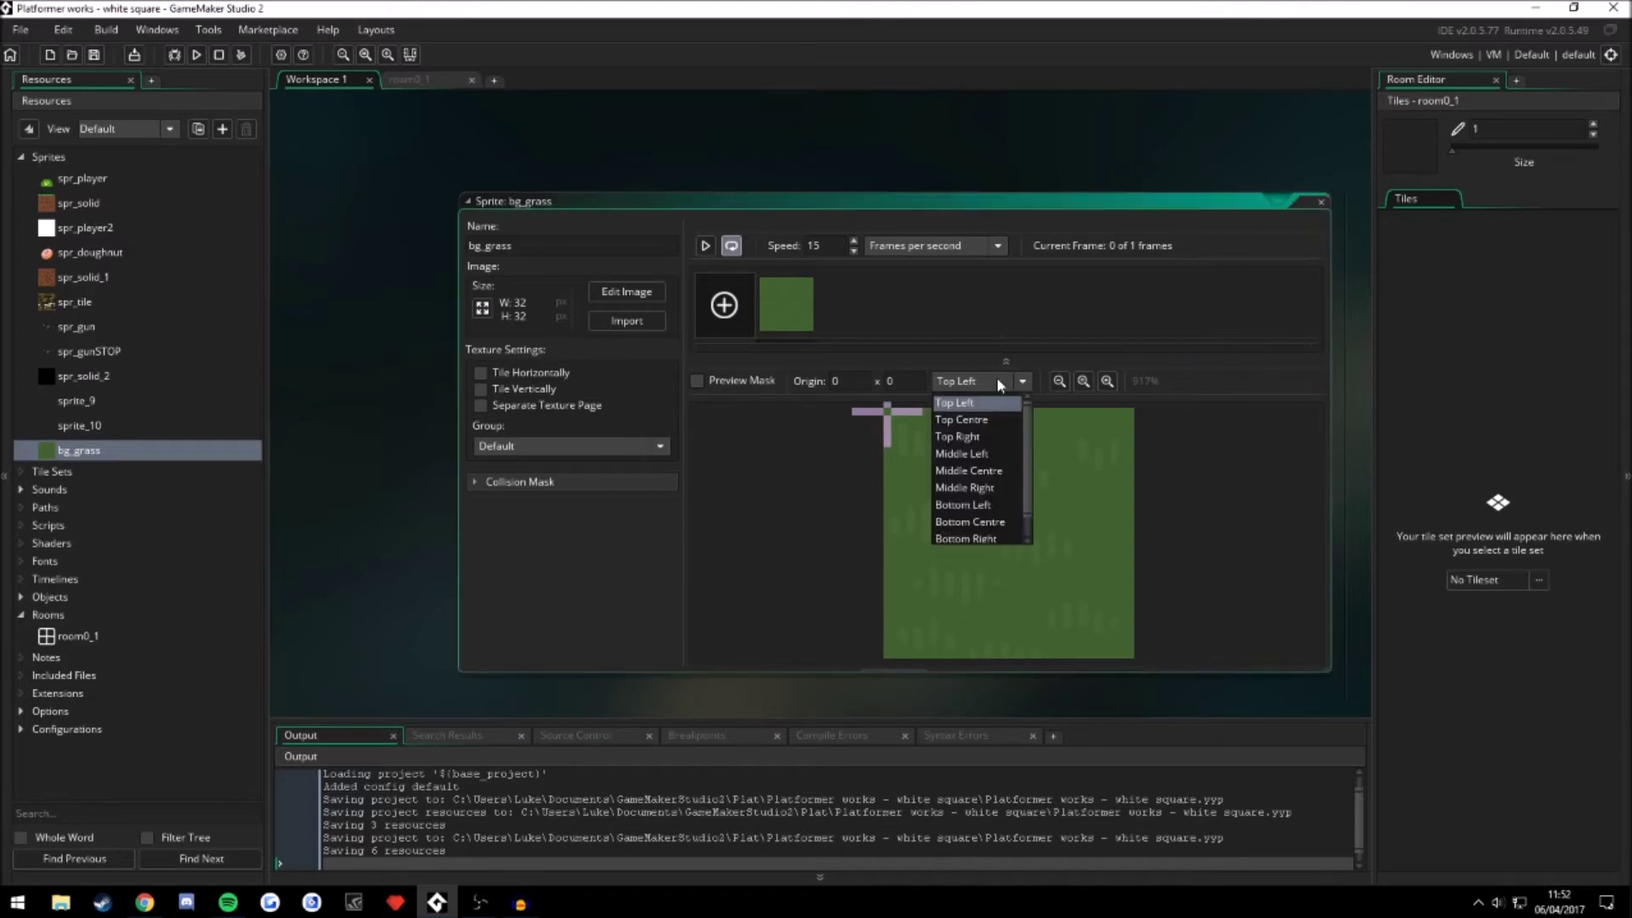
{"action": "left_click", "coordinate": [975, 393]}
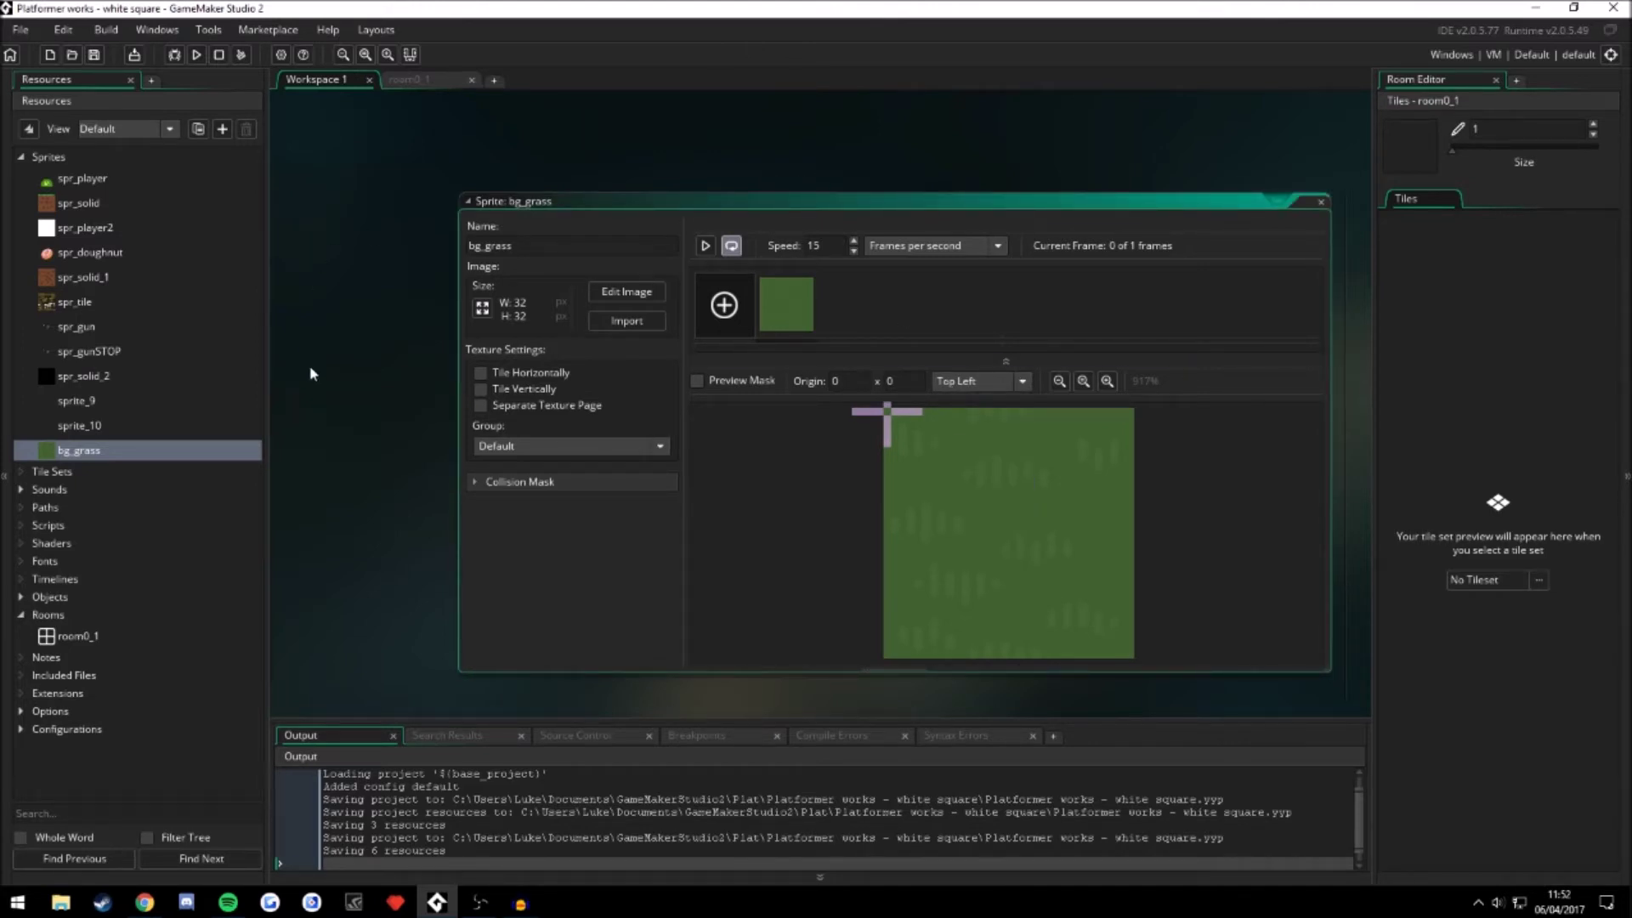
Create a new tile set and name it tl_grass
{"action": "left_click", "coordinate": [29, 474]}
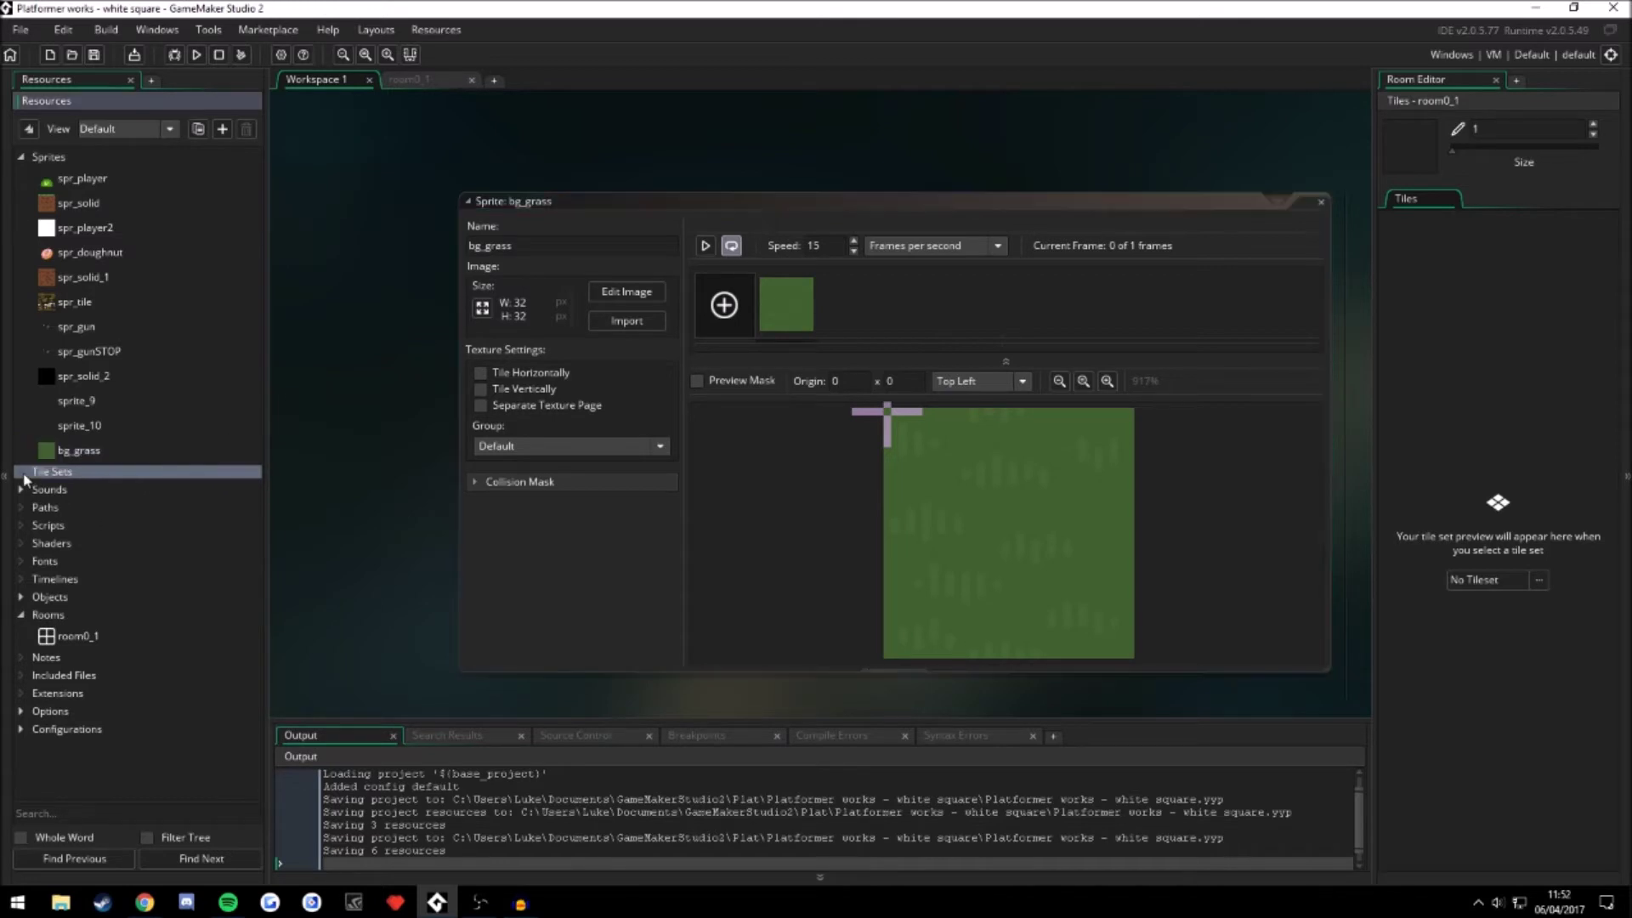
{"action": "right_click", "coordinate": [69, 478]}
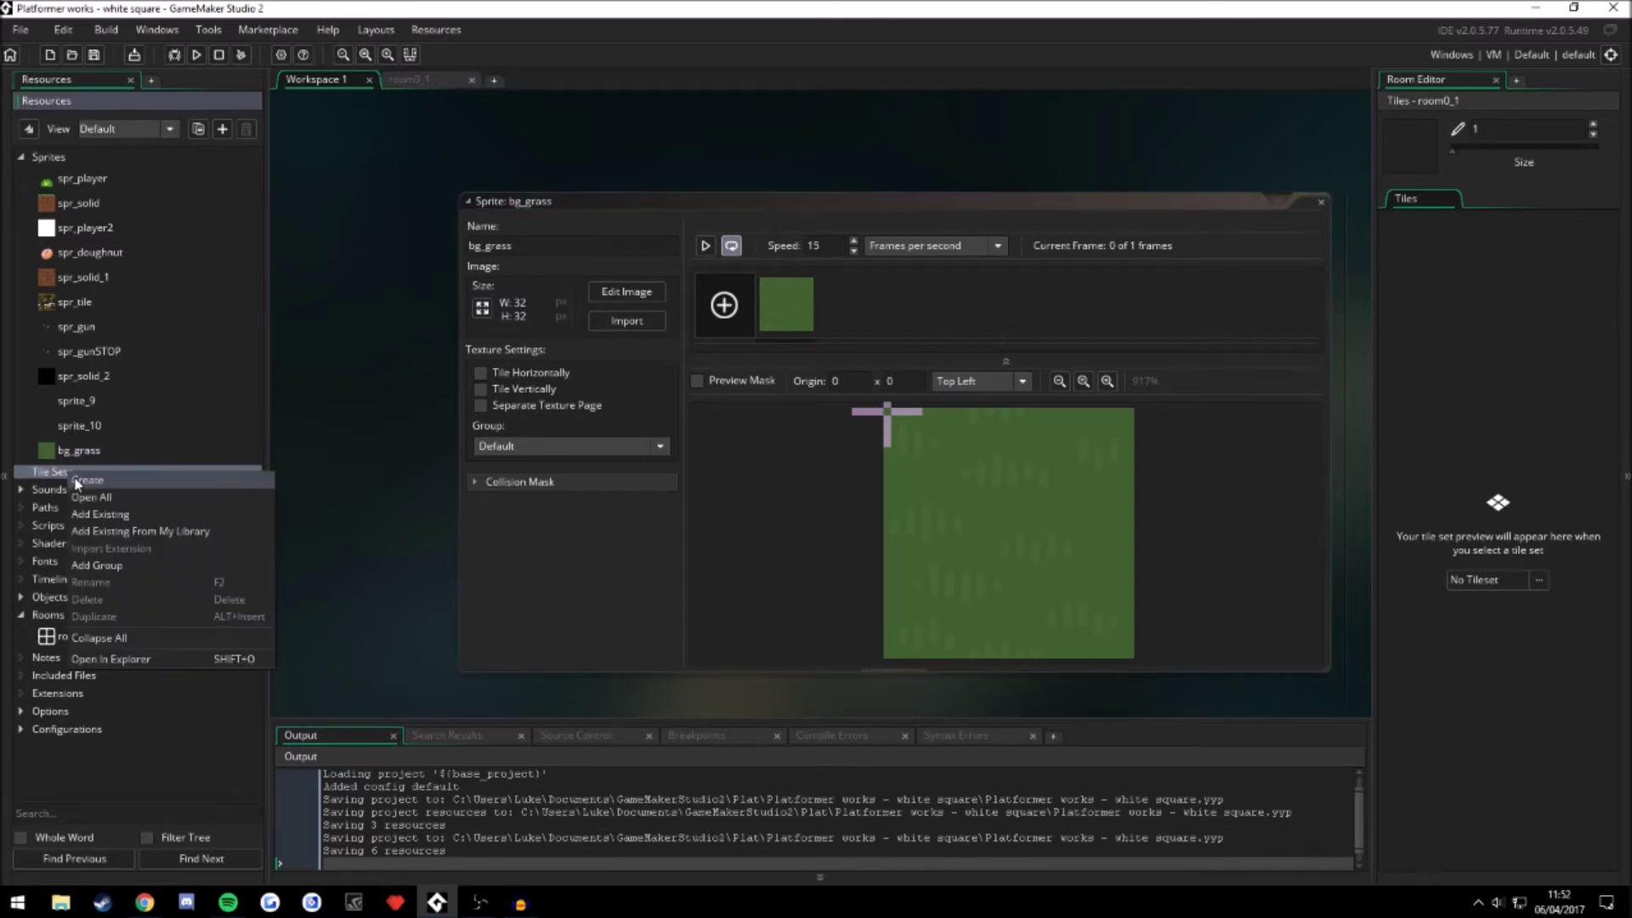
{"action": "left_click", "coordinate": [81, 489]}
{"action": "double_click", "coordinate": [349, 257]}
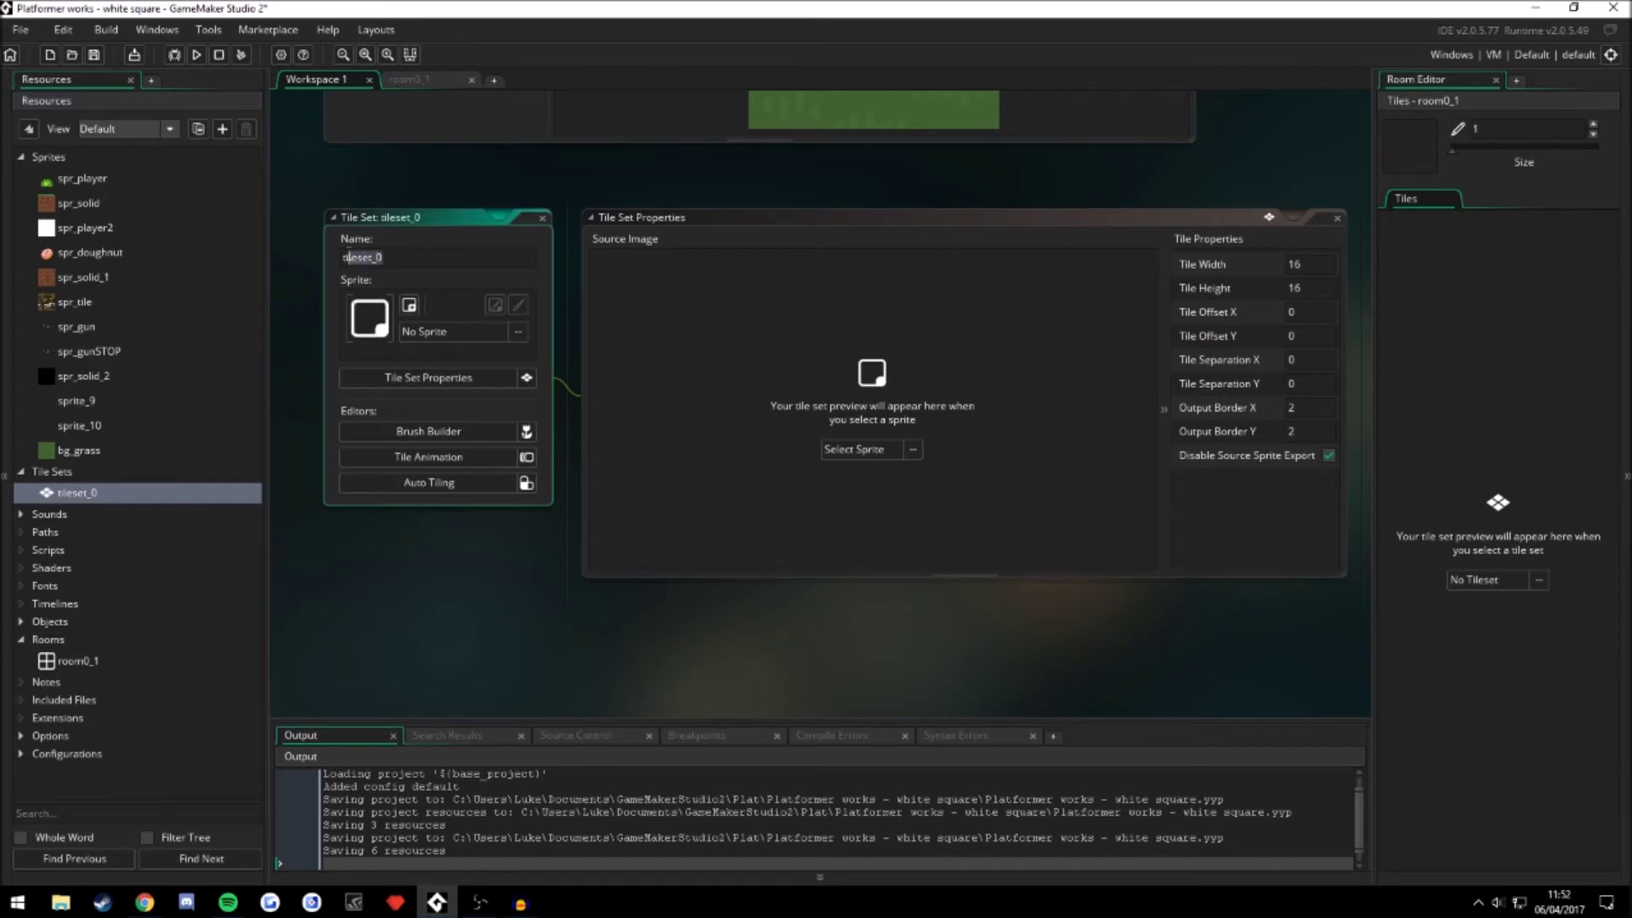
{"action": "type", "text": "d_grass"}
{"action": "left_click", "coordinate": [496, 192]}
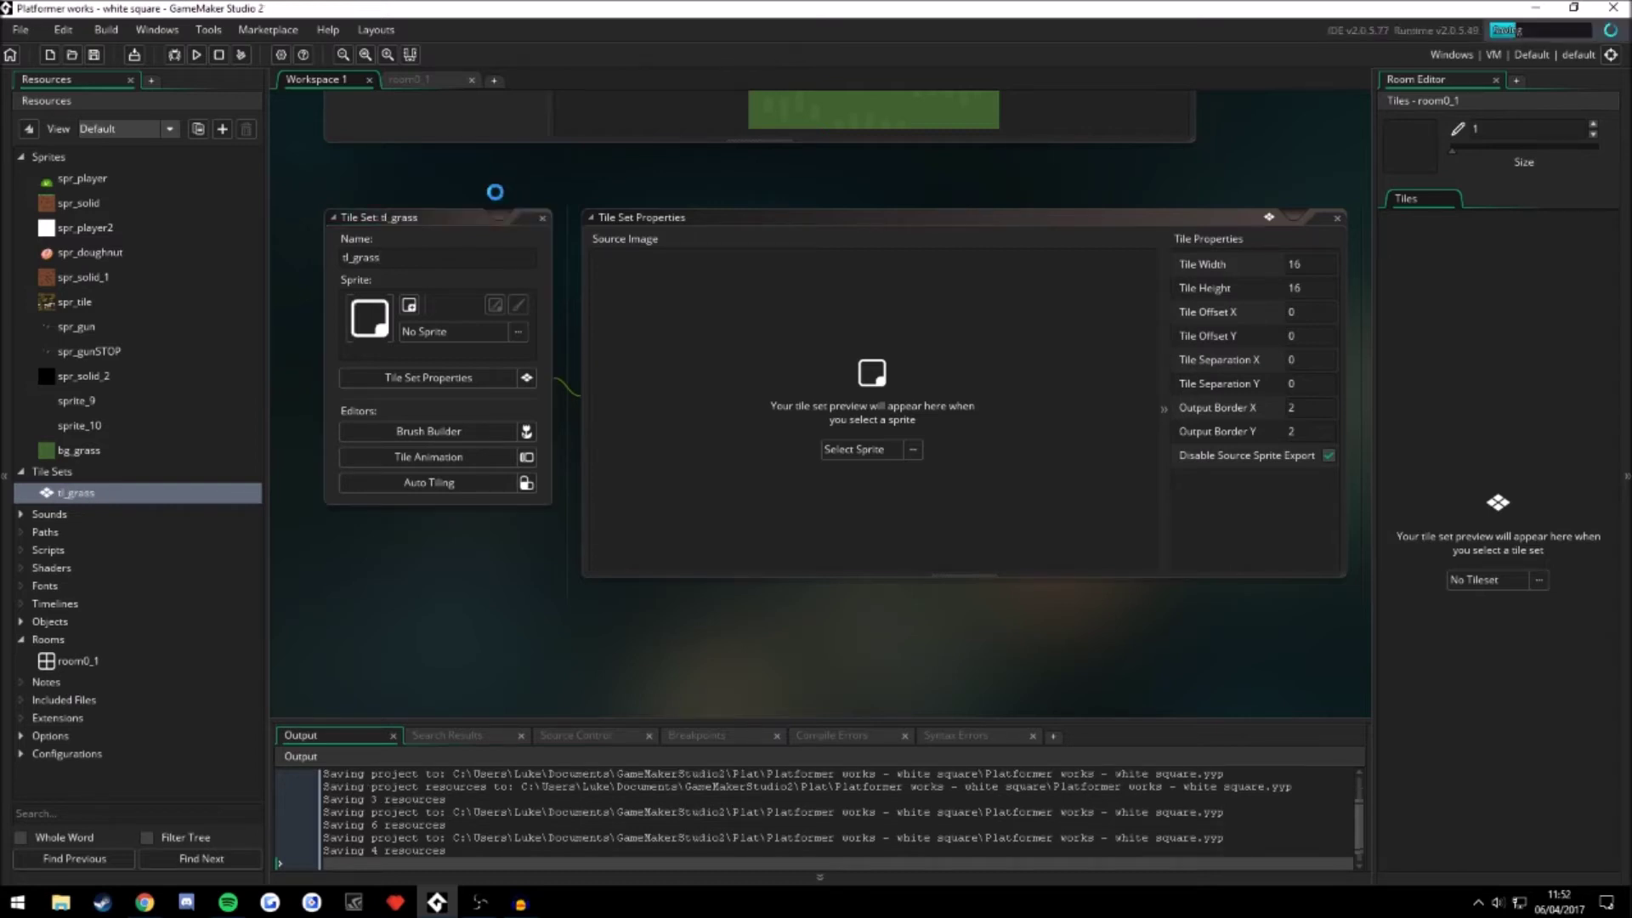
Assign the bg_grass sprite as the tile set's source image
{"action": "middle_click_drag", "start_coordinate": [502, 187], "coordinate": [549, 160]}
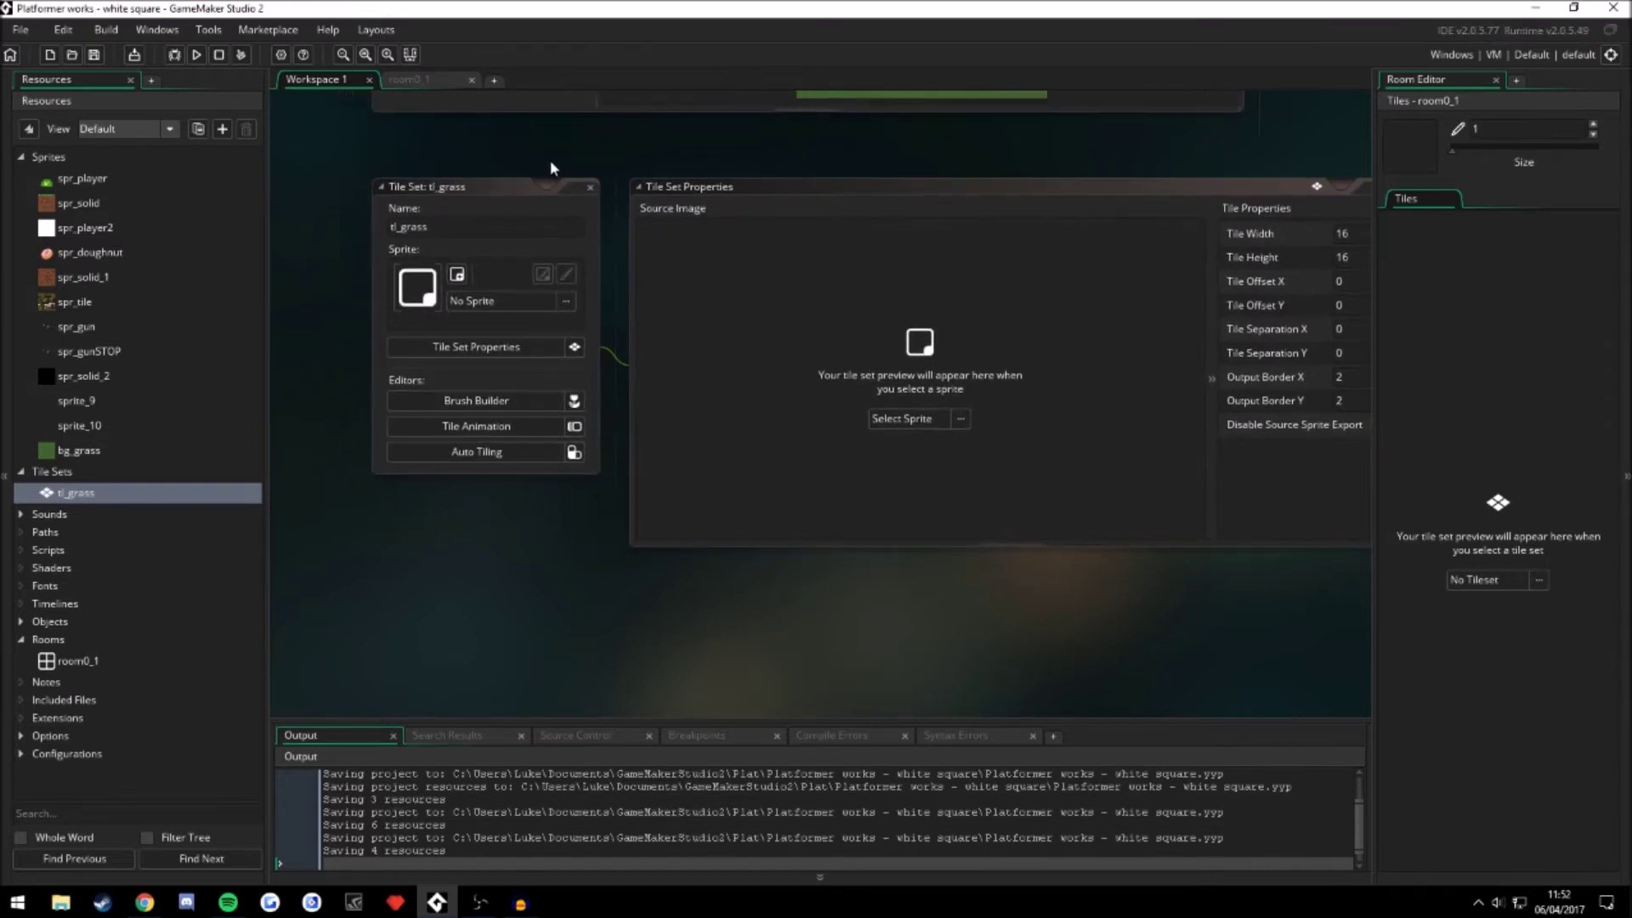
{"action": "left_click", "coordinate": [516, 308]}
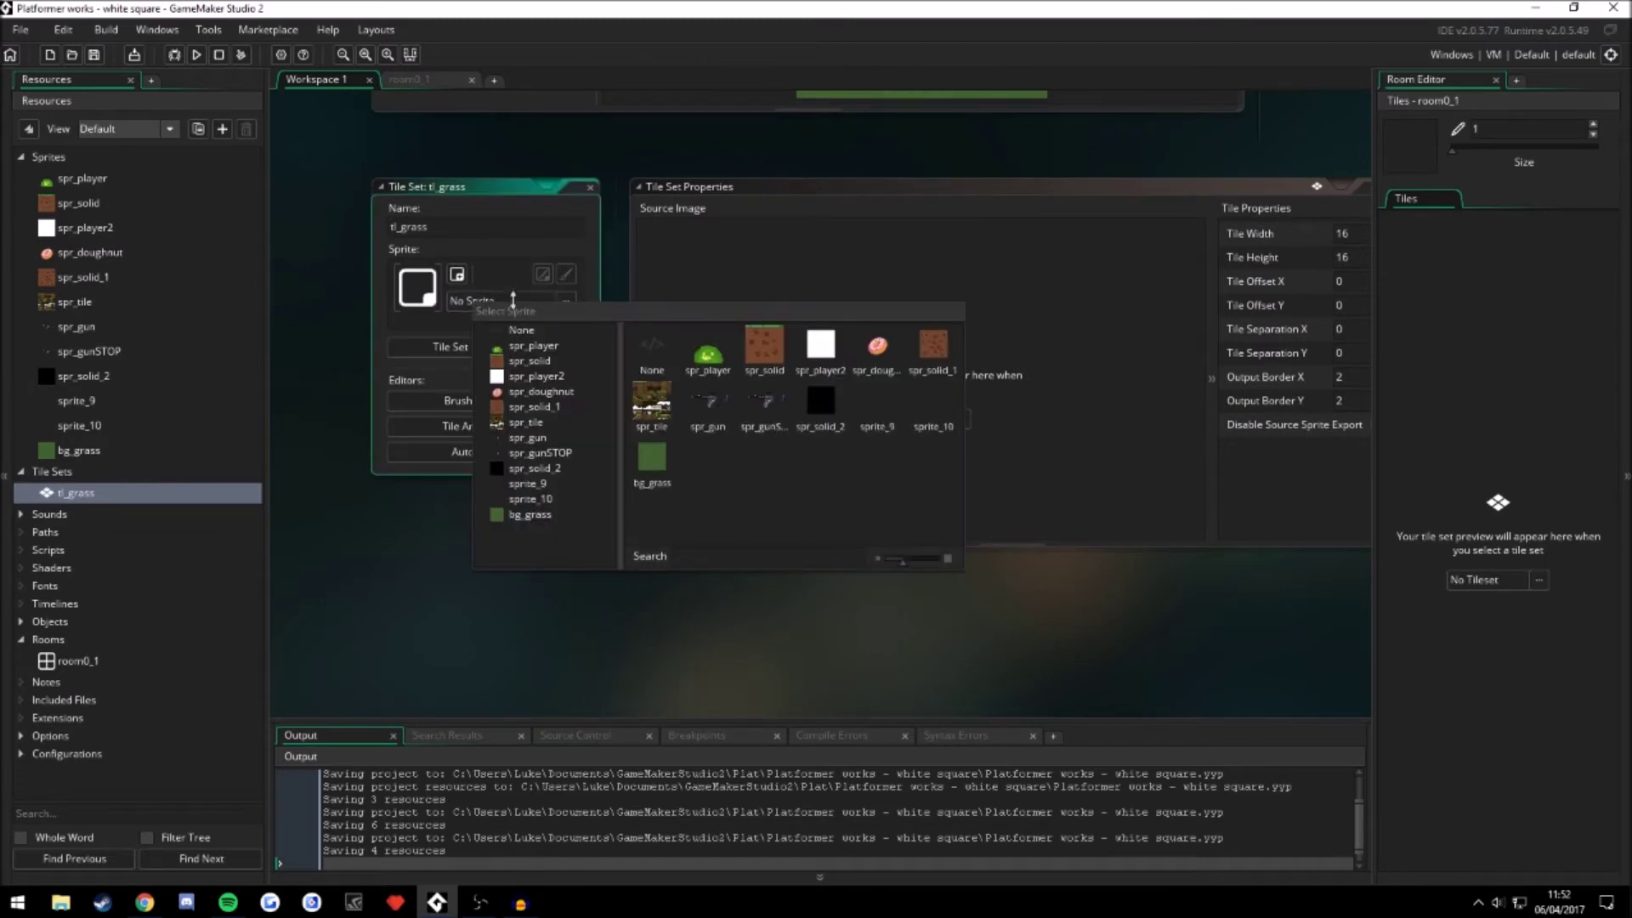
{"action": "left_click", "coordinate": [658, 459]}
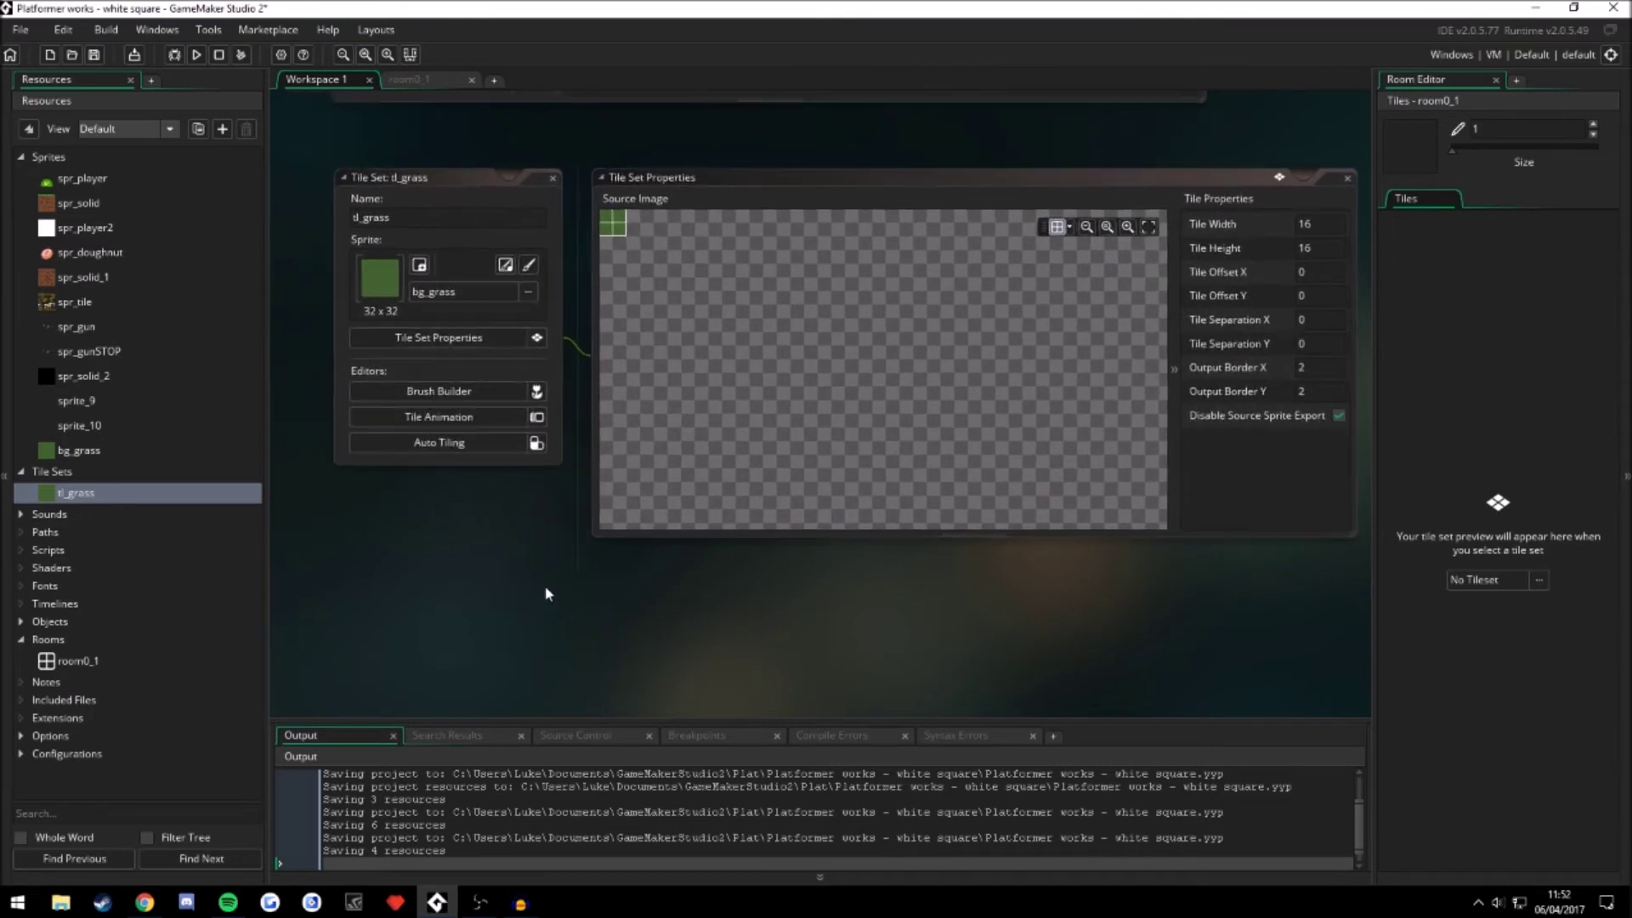
{"action": "middle_click_drag", "start_coordinate": [657, 237], "coordinate": [833, 318]}
{"action": "scroll", "coordinate": [833, 318], "scroll_direction": "up", "scroll_amount": 5, "text": "ctrl"}
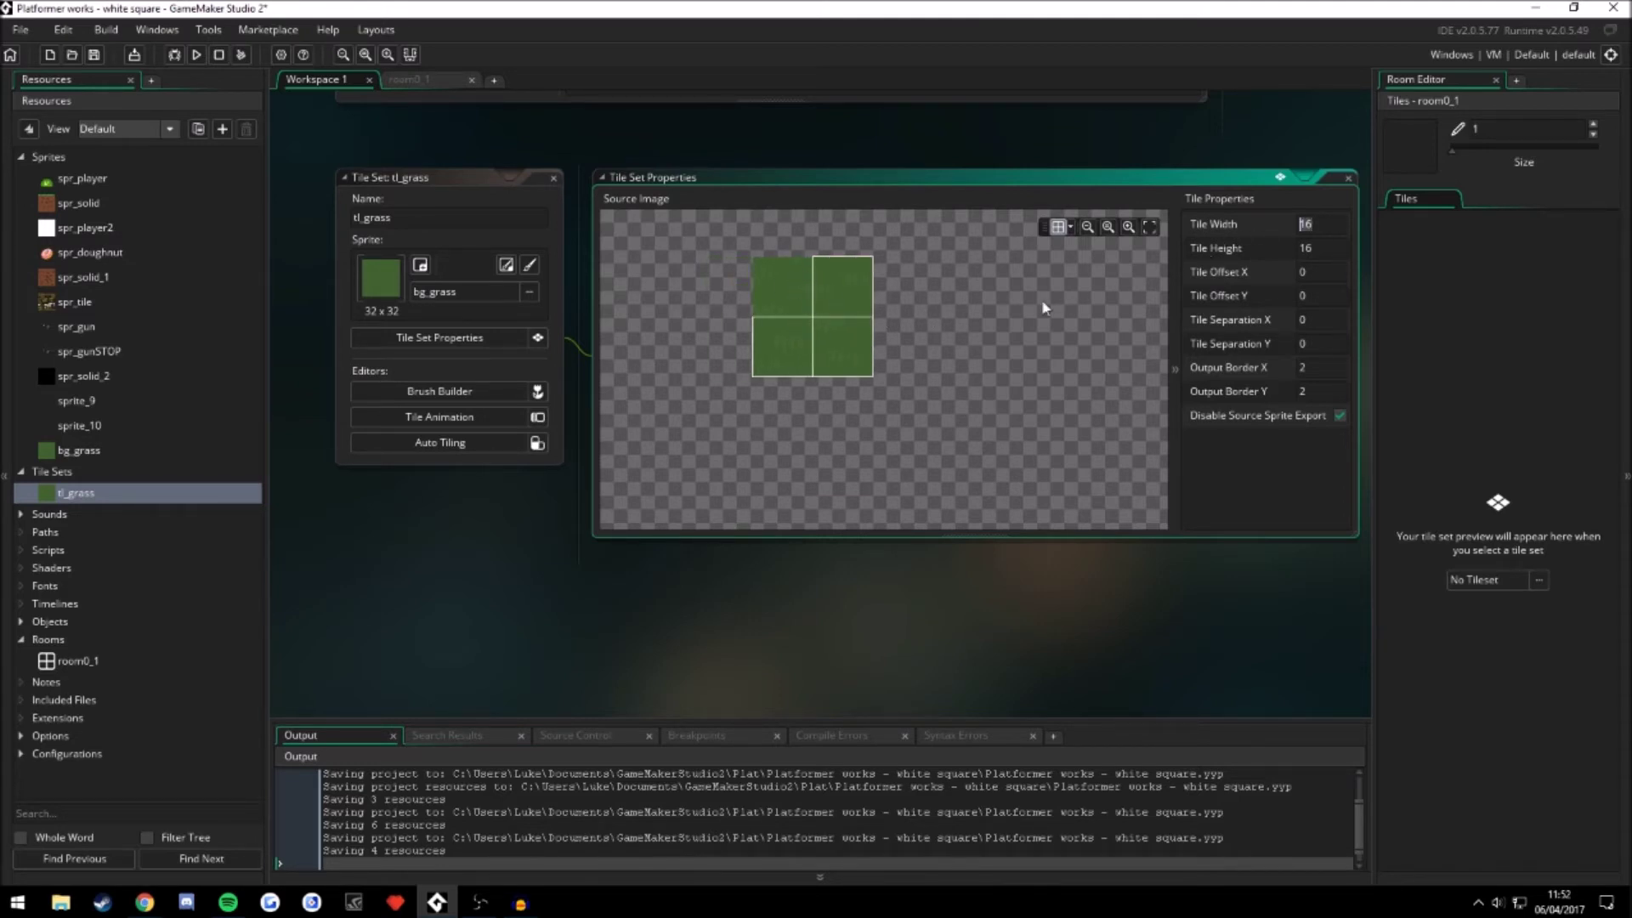
Set the tile width and tile height to 16
{"action": "type", "text": "32"}
{"action": "left_click", "coordinate": [1202, 252]}
{"action": "type", "text": "32"}
{"action": "key", "text": "Return"}
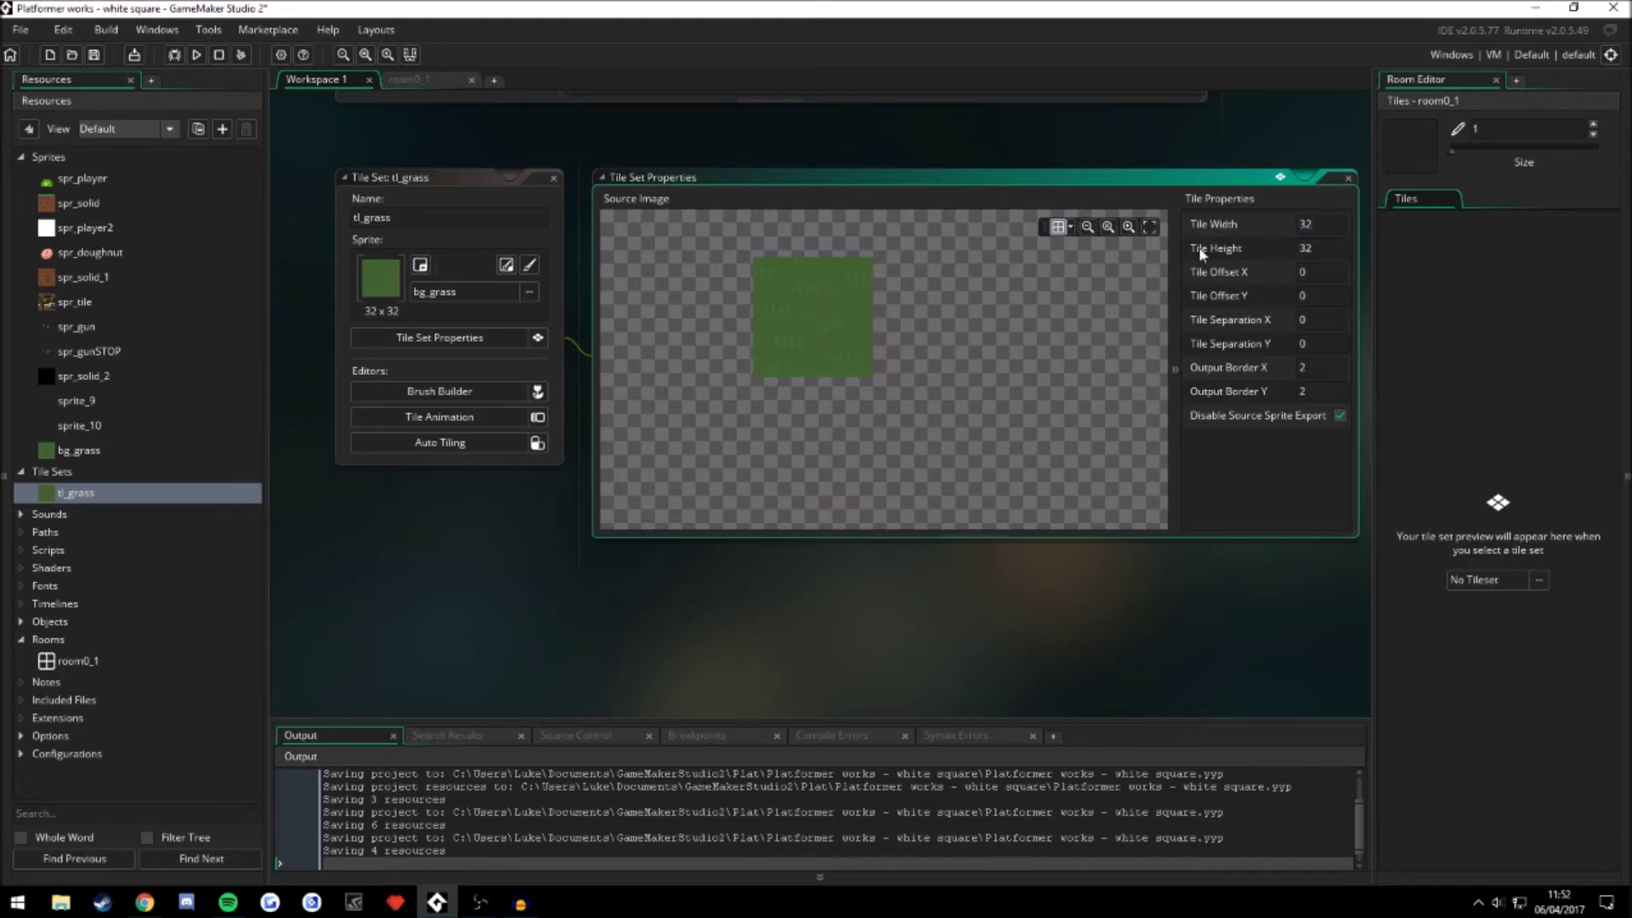
{"action": "key", "text": "BackSpace"}
{"action": "key", "text": "BackSpace"}
{"action": "type", "text": "16"}
{"action": "left_click", "coordinate": [1198, 223]}
{"action": "type", "text": "16"}
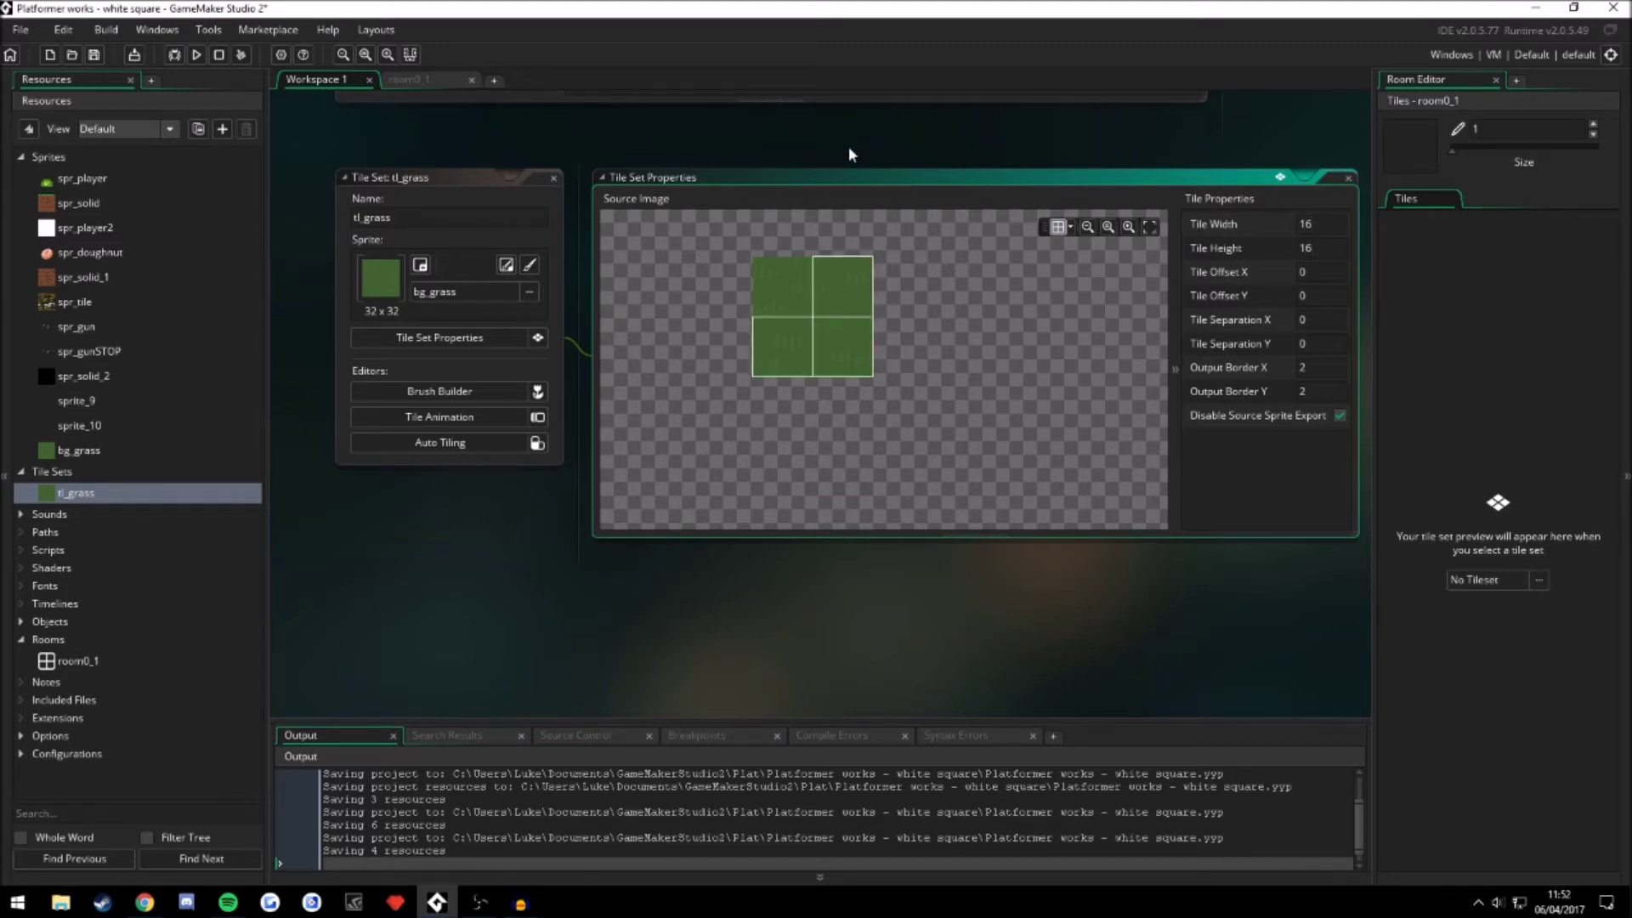
{"action": "middle_click_drag", "start_coordinate": [773, 147], "coordinate": [828, 144]}
{"action": "scroll", "coordinate": [675, 148], "scroll_direction": "down", "scroll_amount": 1, "text": "ctrl"}
Switch to room0_1, show its layer list via Room > Layer View, and choose tl_grass
{"action": "left_click", "coordinate": [408, 80]}
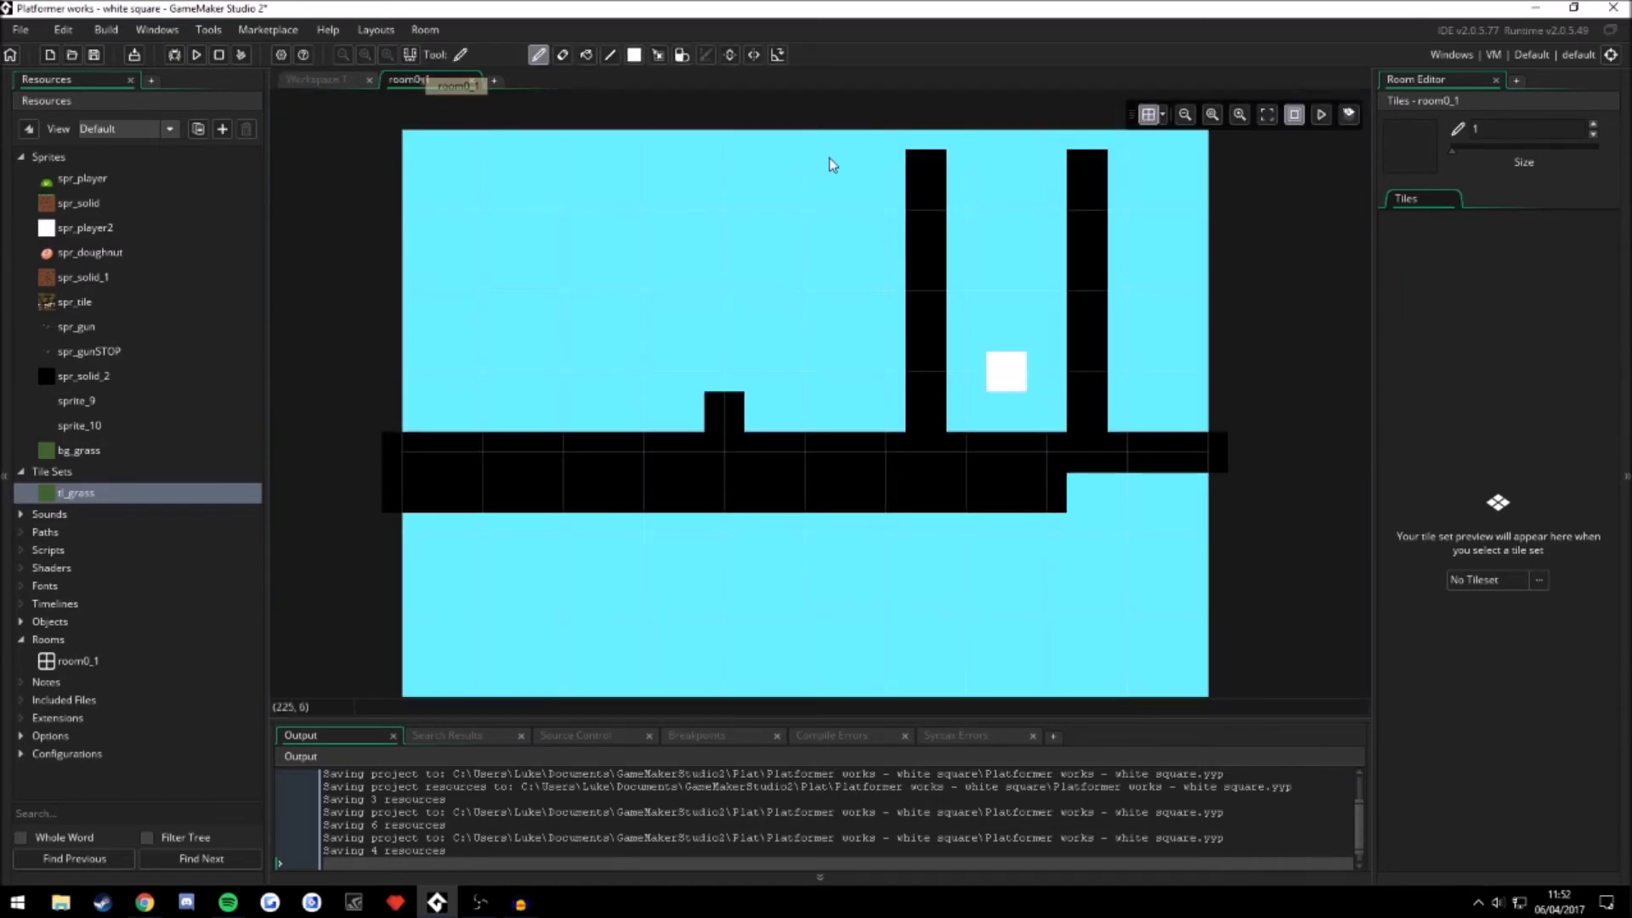
{"action": "left_click", "coordinate": [1496, 79]}
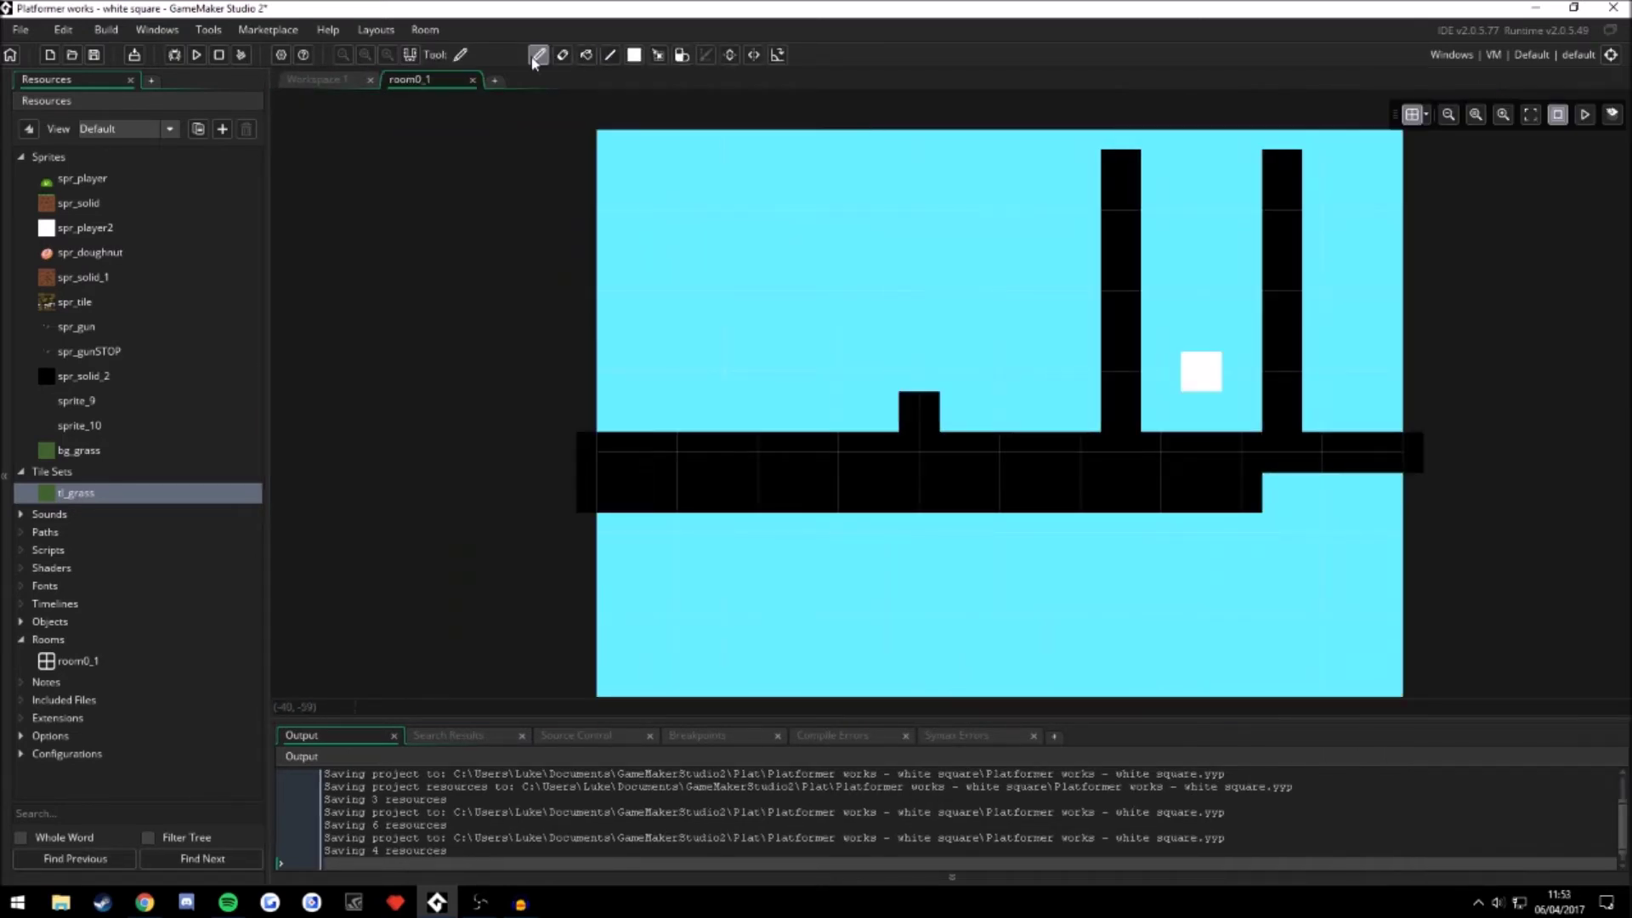
{"action": "left_click", "coordinate": [427, 29]}
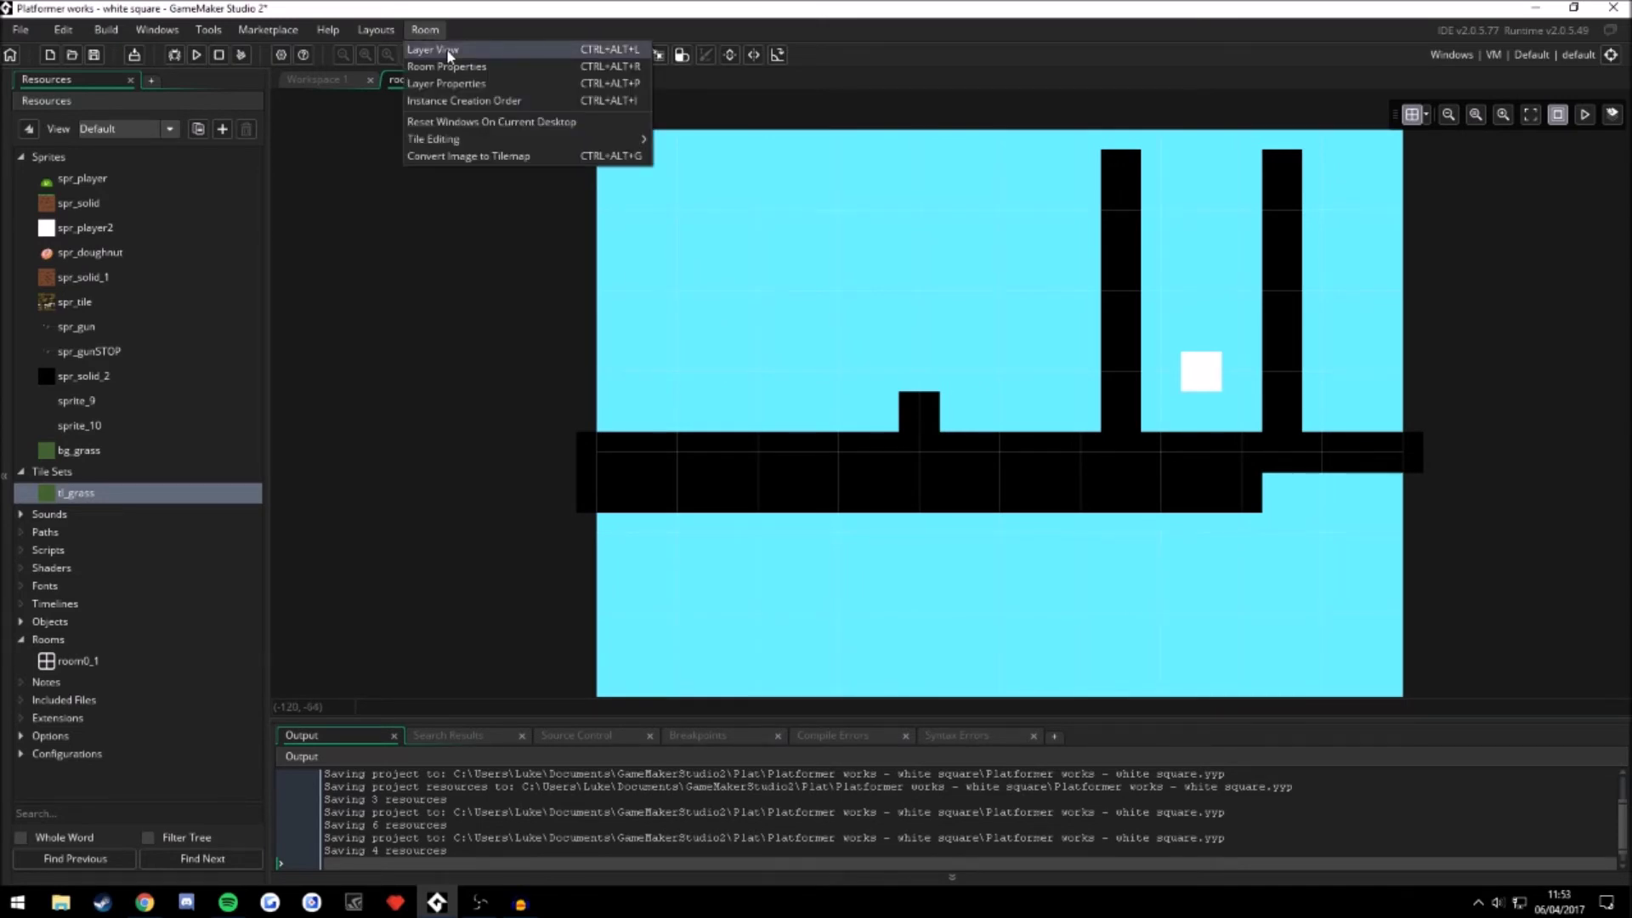
{"action": "left_click", "coordinate": [446, 49]}
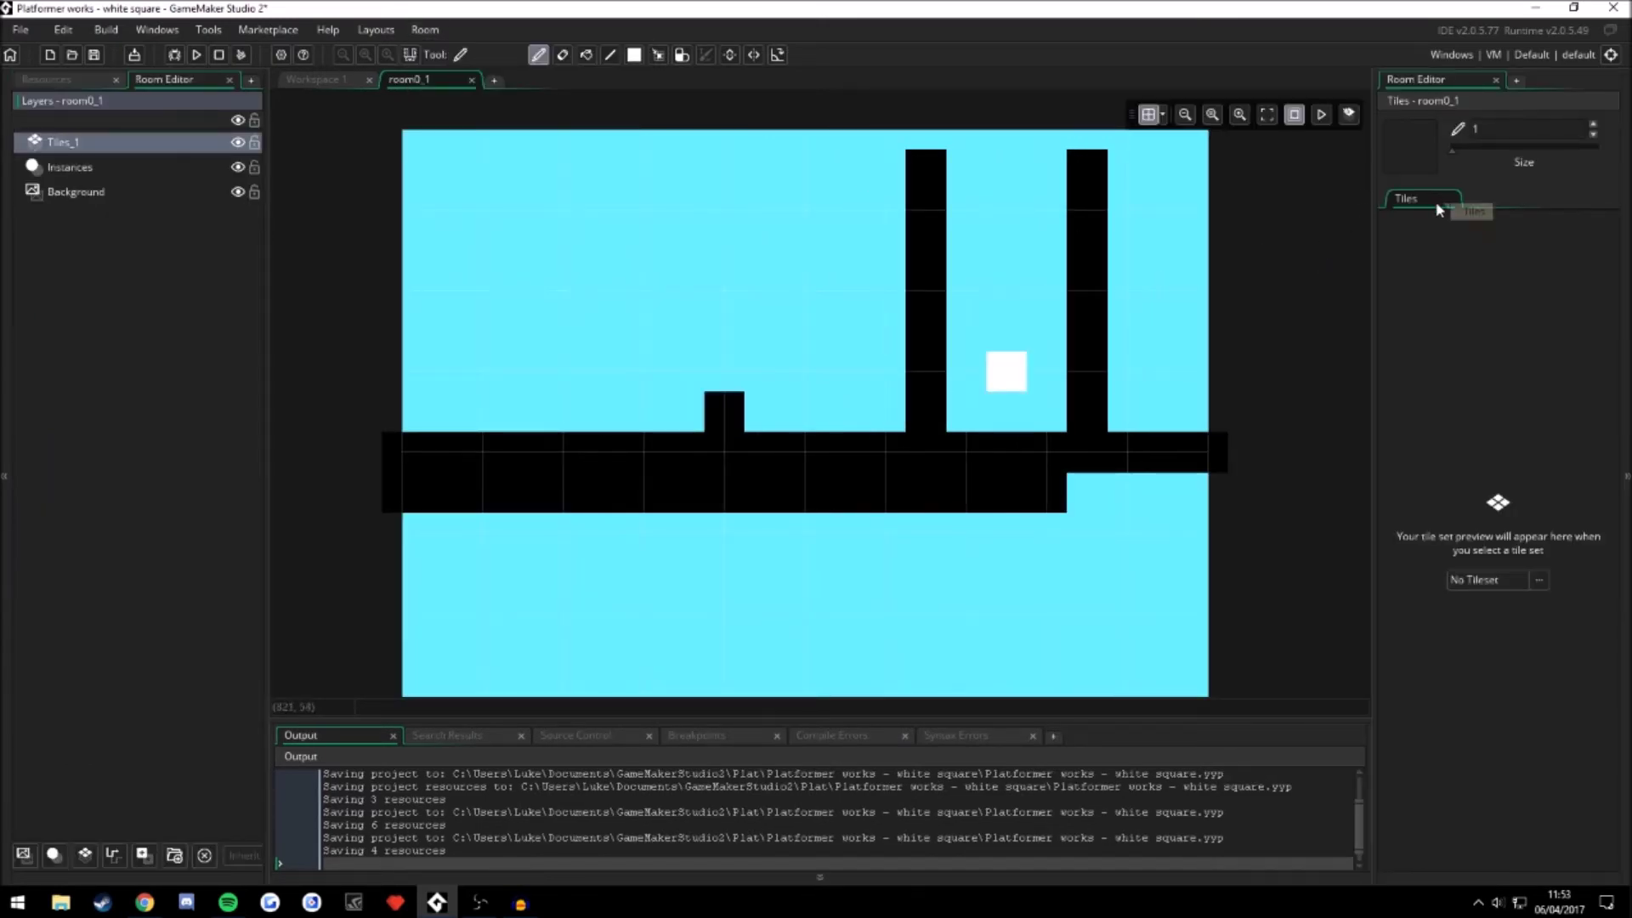
{"action": "left_click", "coordinate": [1495, 581]}
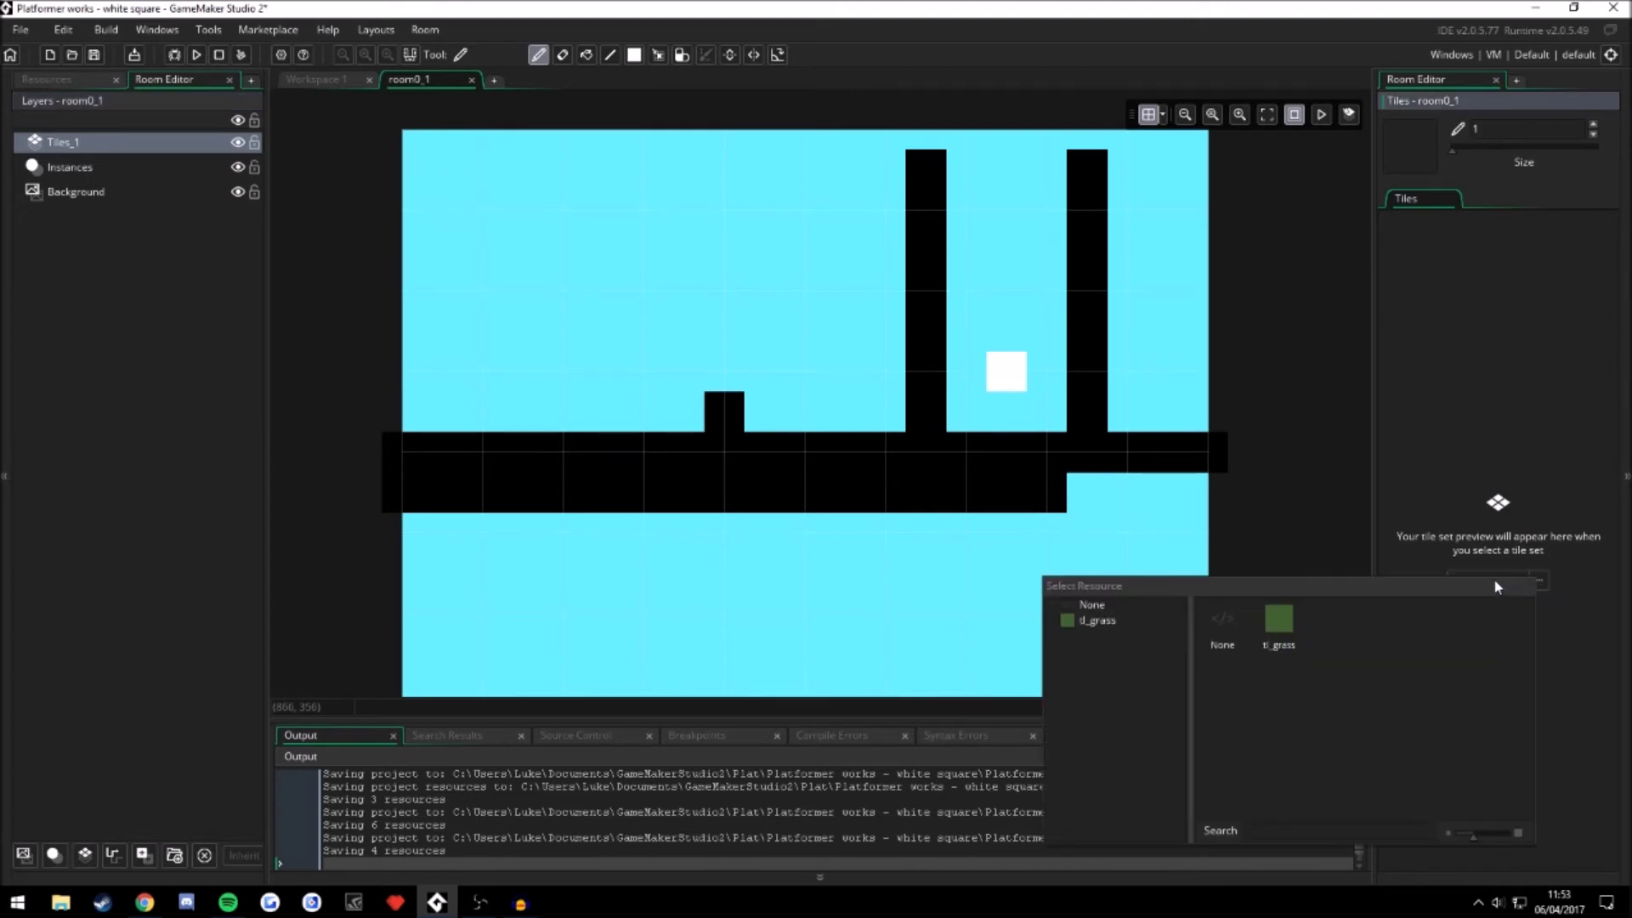
{"action": "left_click", "coordinate": [1284, 621]}
{"action": "left_click", "coordinate": [1496, 80]}
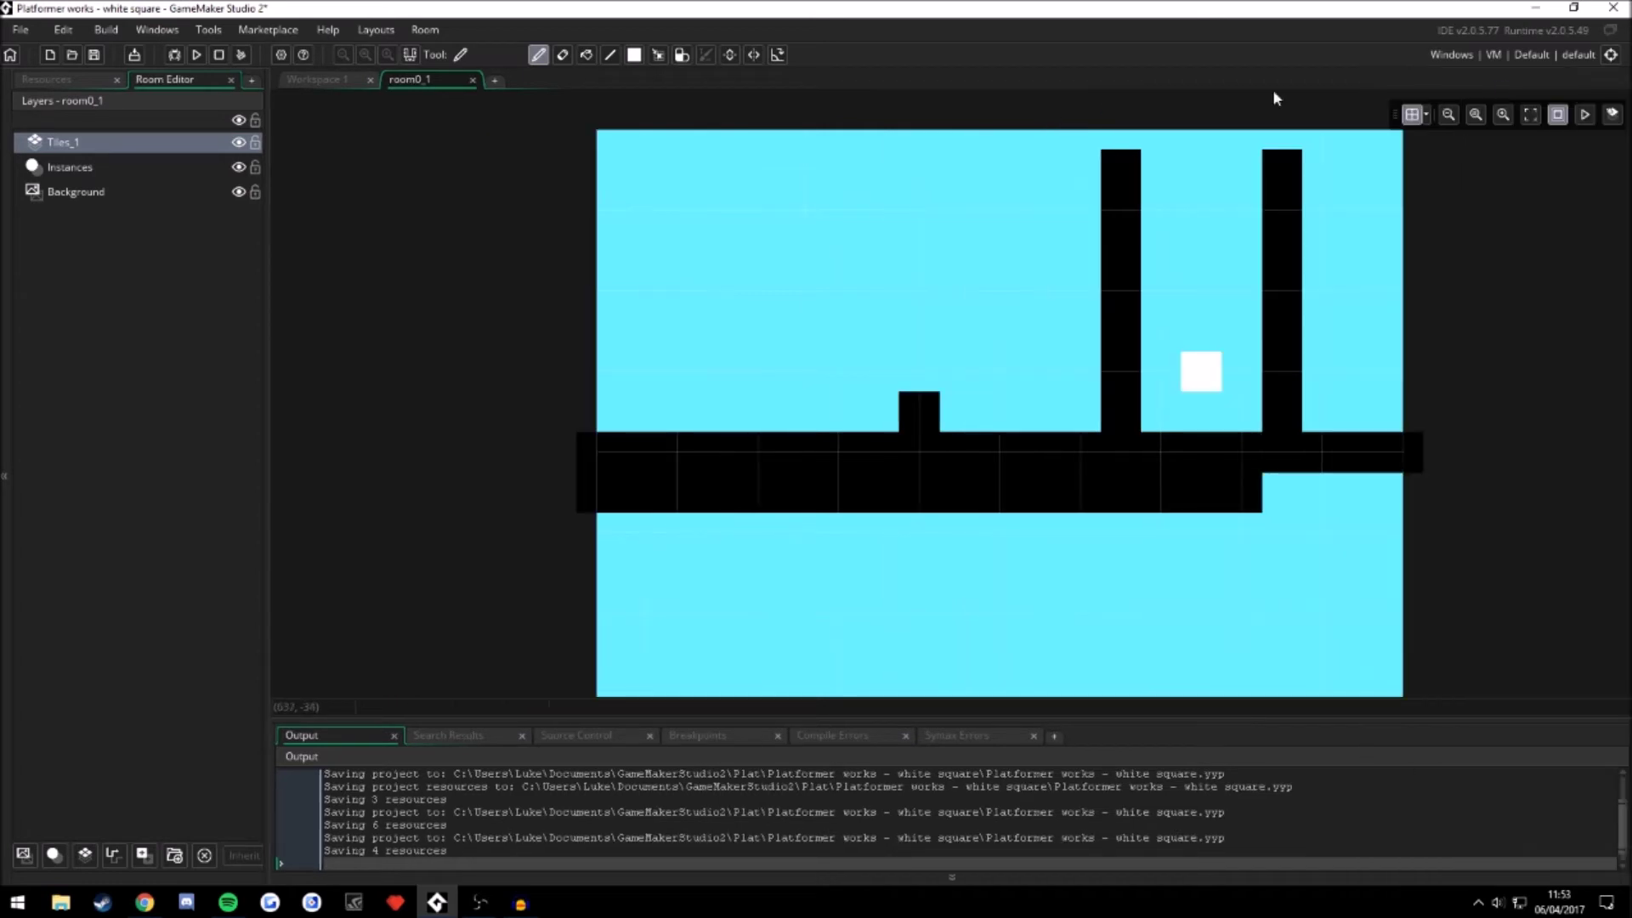
Open the Tiles_1 layer's properties, assign tl_grass, and pick a grass tile
{"action": "left_click", "coordinate": [425, 28]}
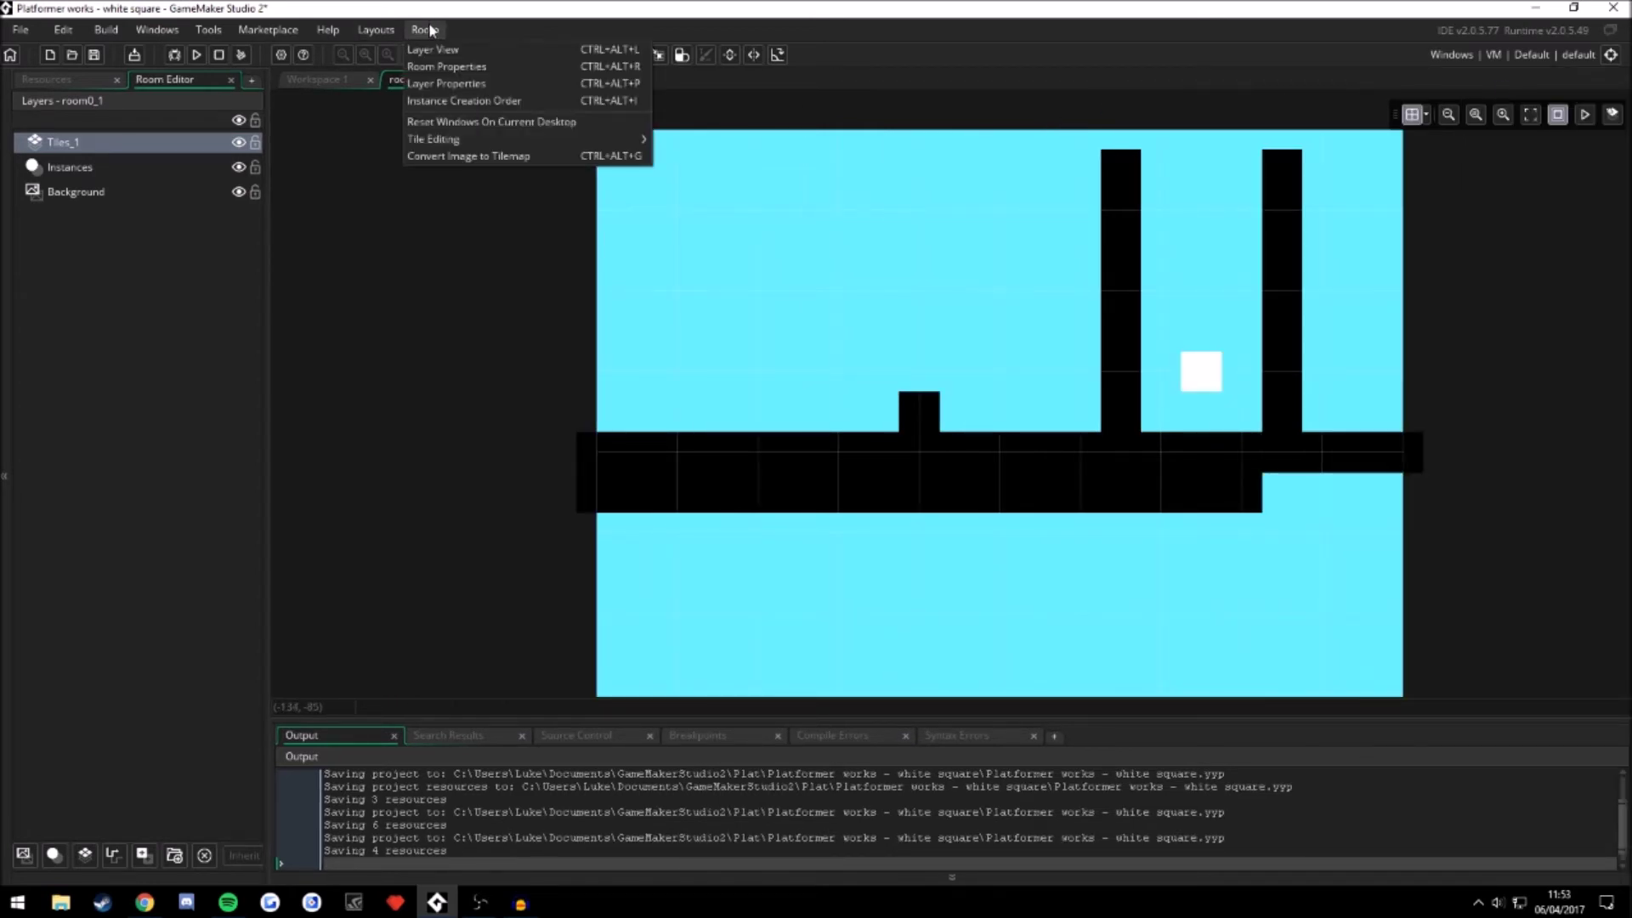
{"action": "left_click", "coordinate": [466, 86]}
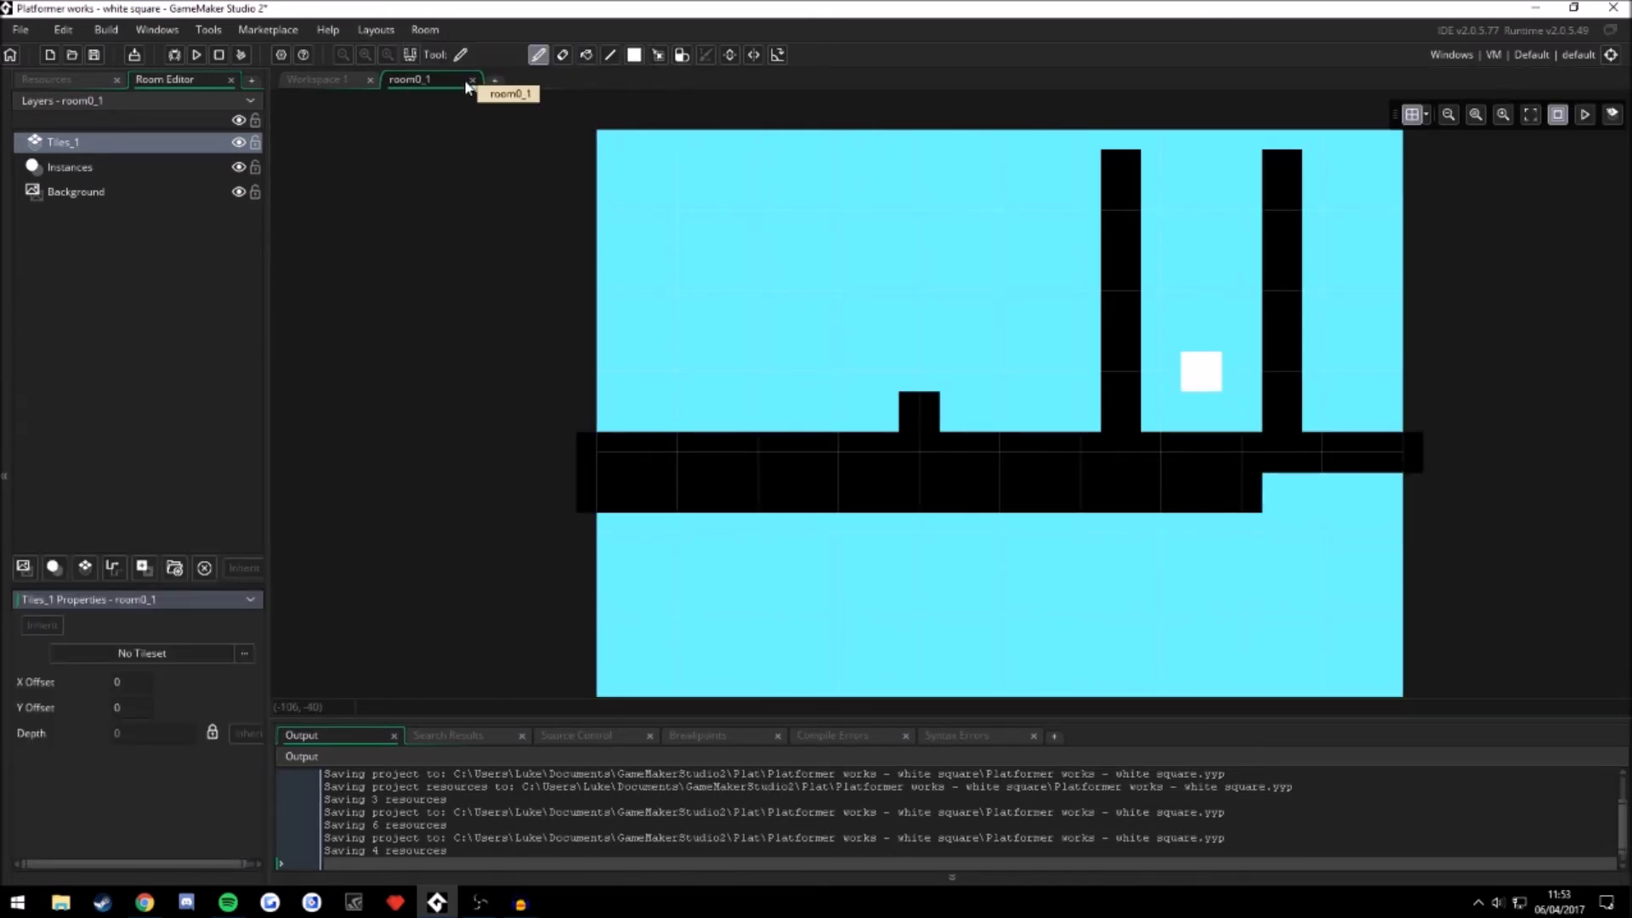
{"action": "left_click", "coordinate": [160, 143]}
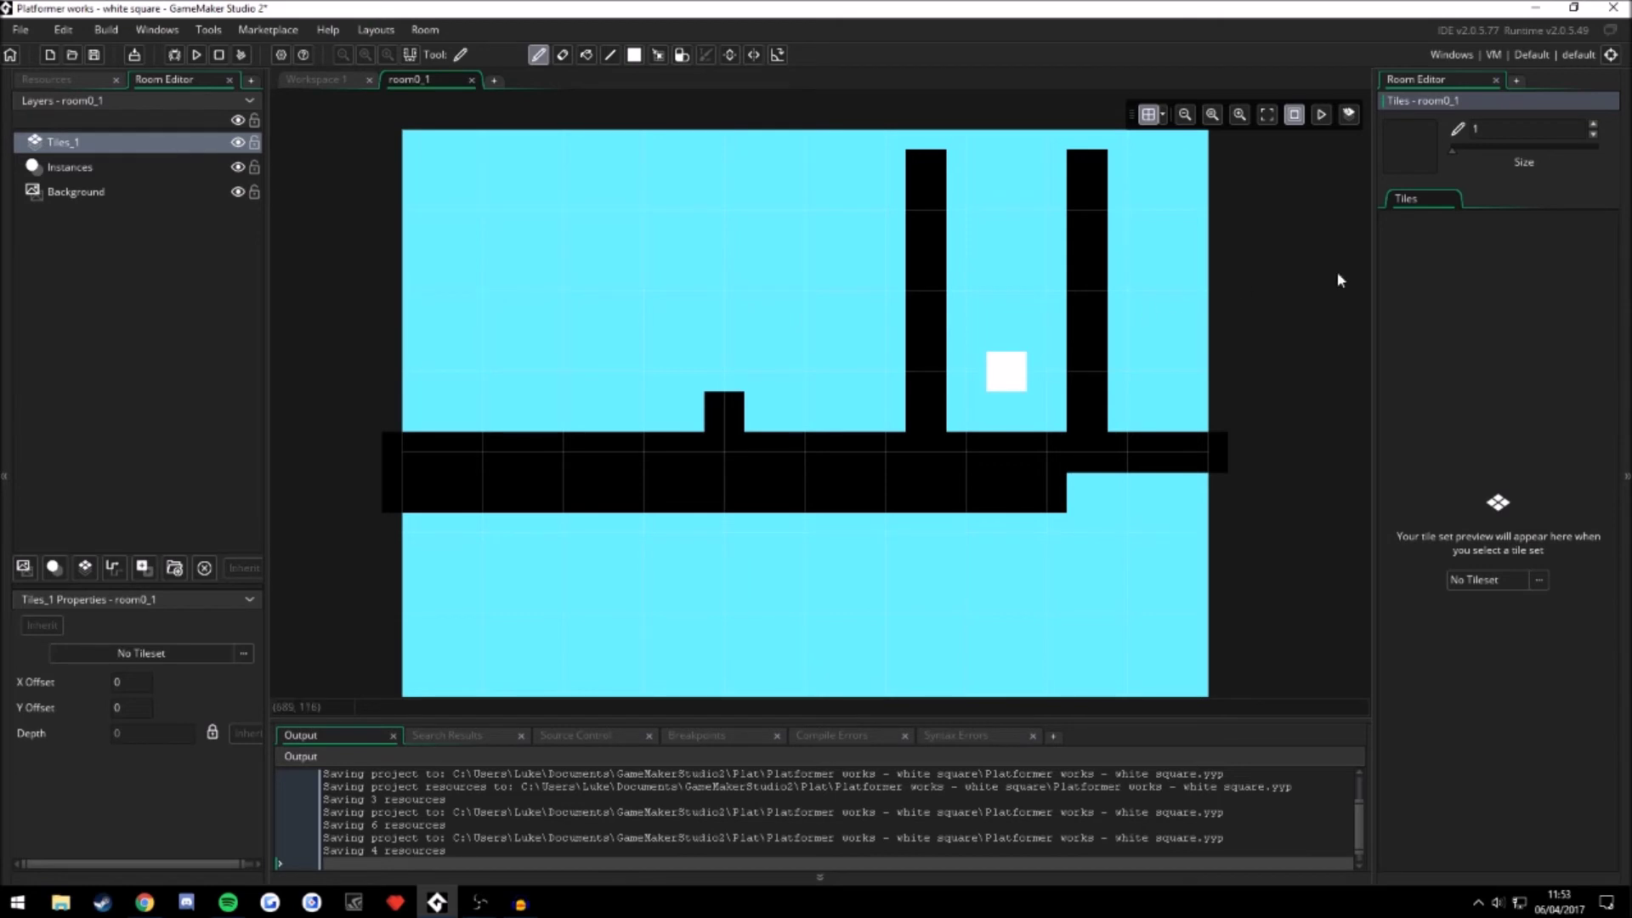
{"action": "left_click", "coordinate": [1539, 580]}
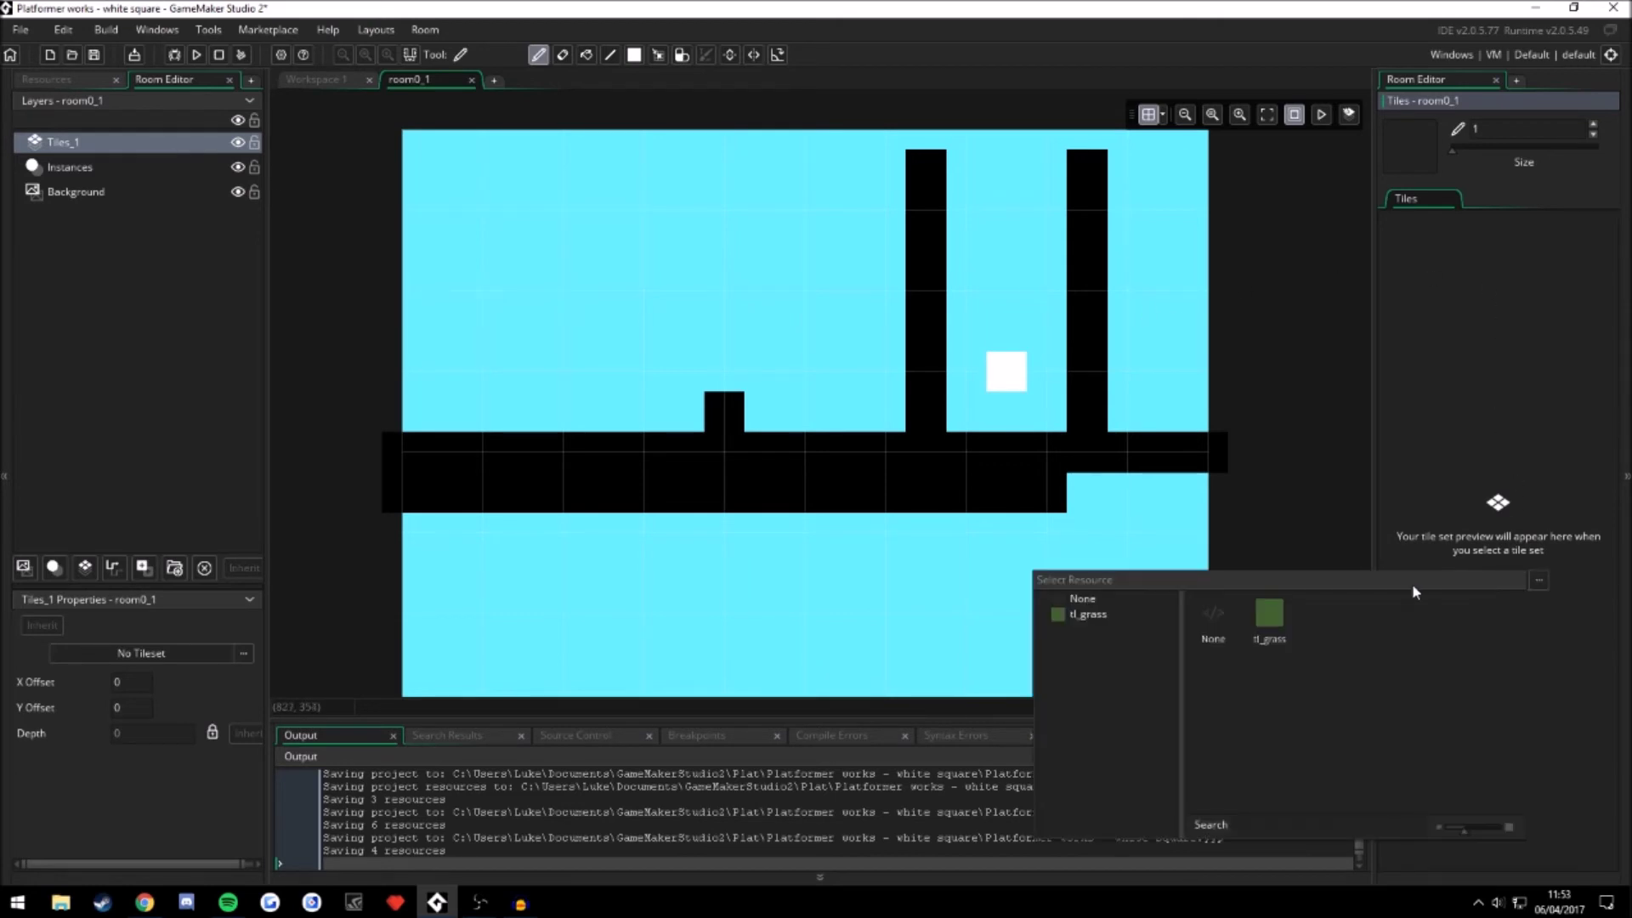
{"action": "left_click", "coordinate": [1279, 623]}
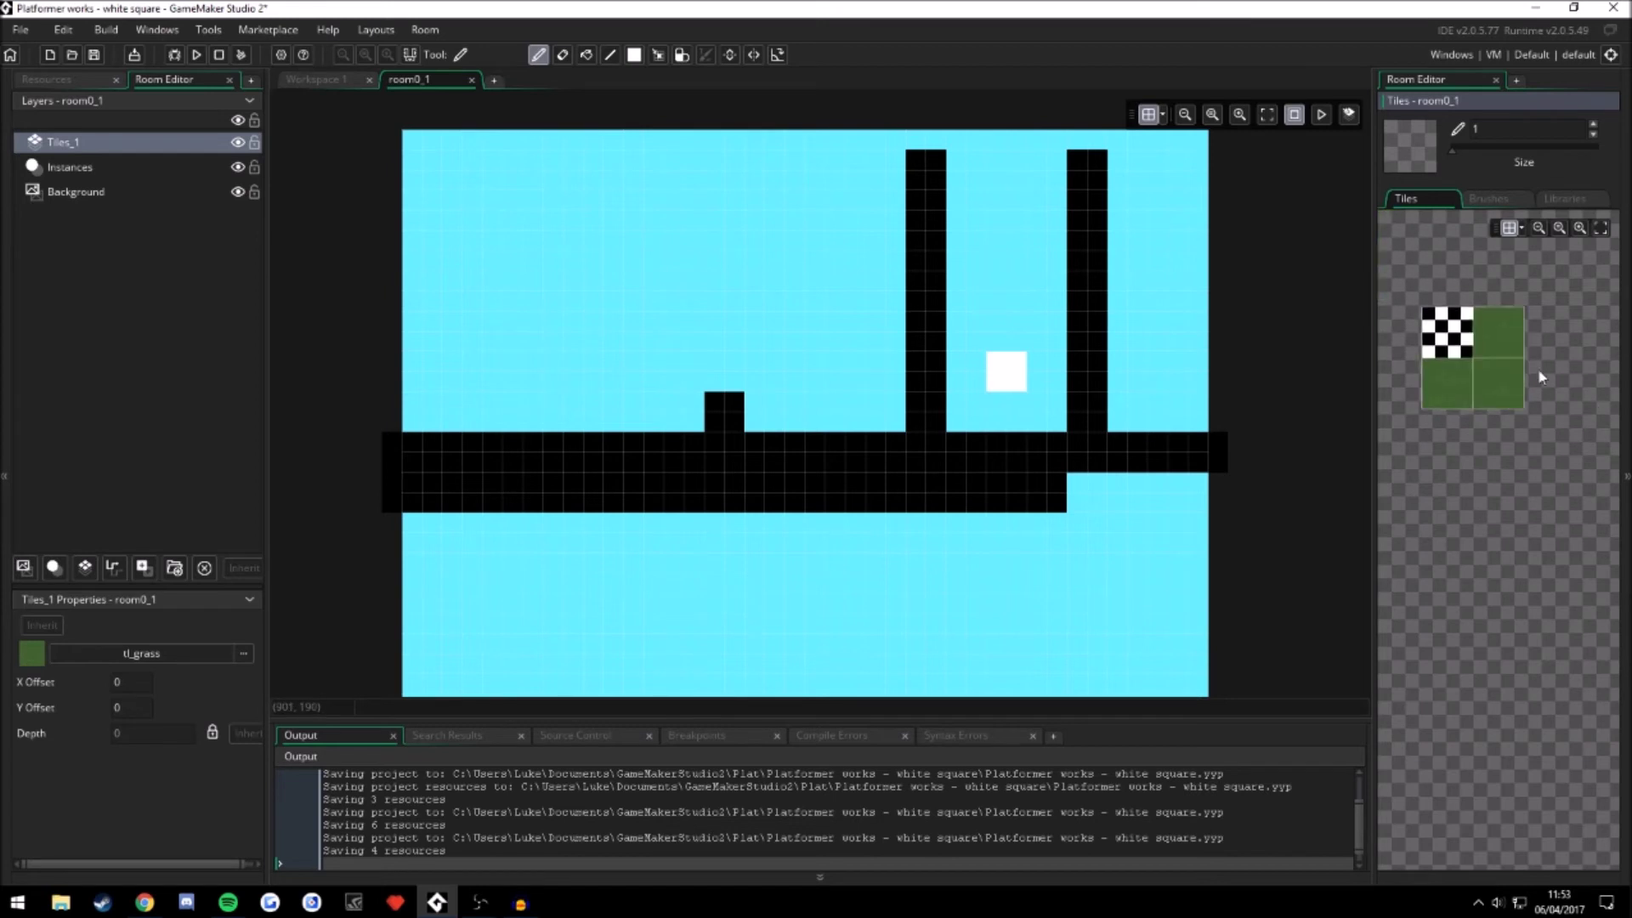
{"action": "left_click", "coordinate": [1500, 384]}
Flood-fill the room with the bottom-right grass tile and move Tiles_1 below Instances
{"action": "left_click", "coordinate": [1490, 361]}
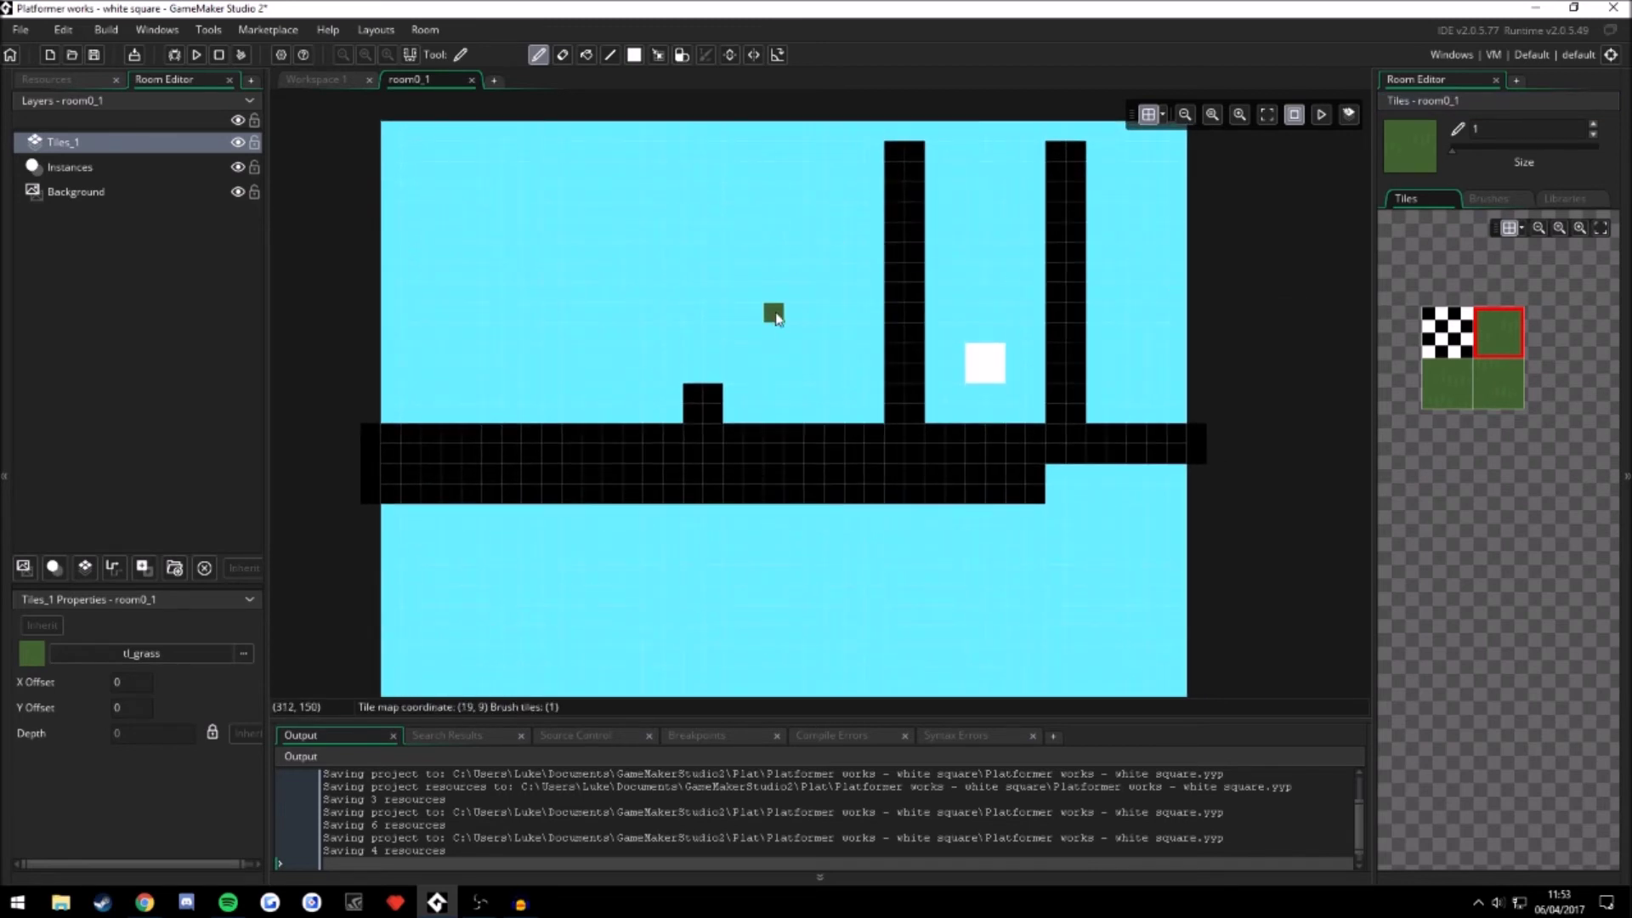
{"action": "key", "text": "f"}
{"action": "left_click", "coordinate": [776, 319]}
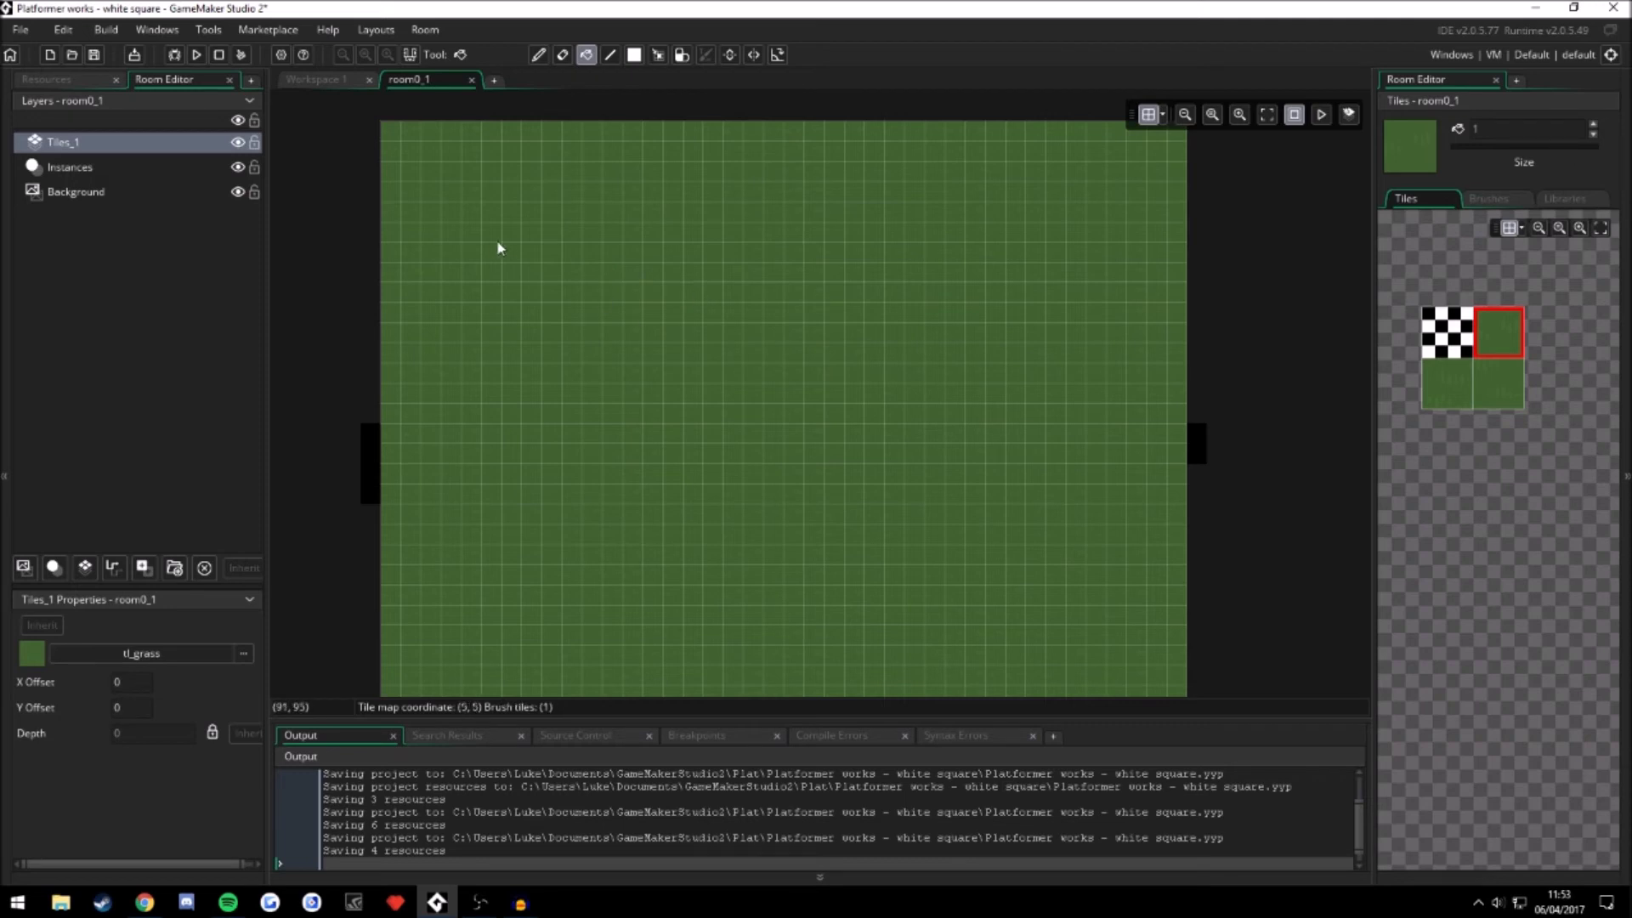
{"action": "mouse_move", "coordinate": [190, 145]}
{"action": "left_mouse_down"}
{"action": "mouse_move", "coordinate": [195, 234]}
{"action": "mouse_move", "coordinate": [194, 163]}
{"action": "left_mouse_up"}
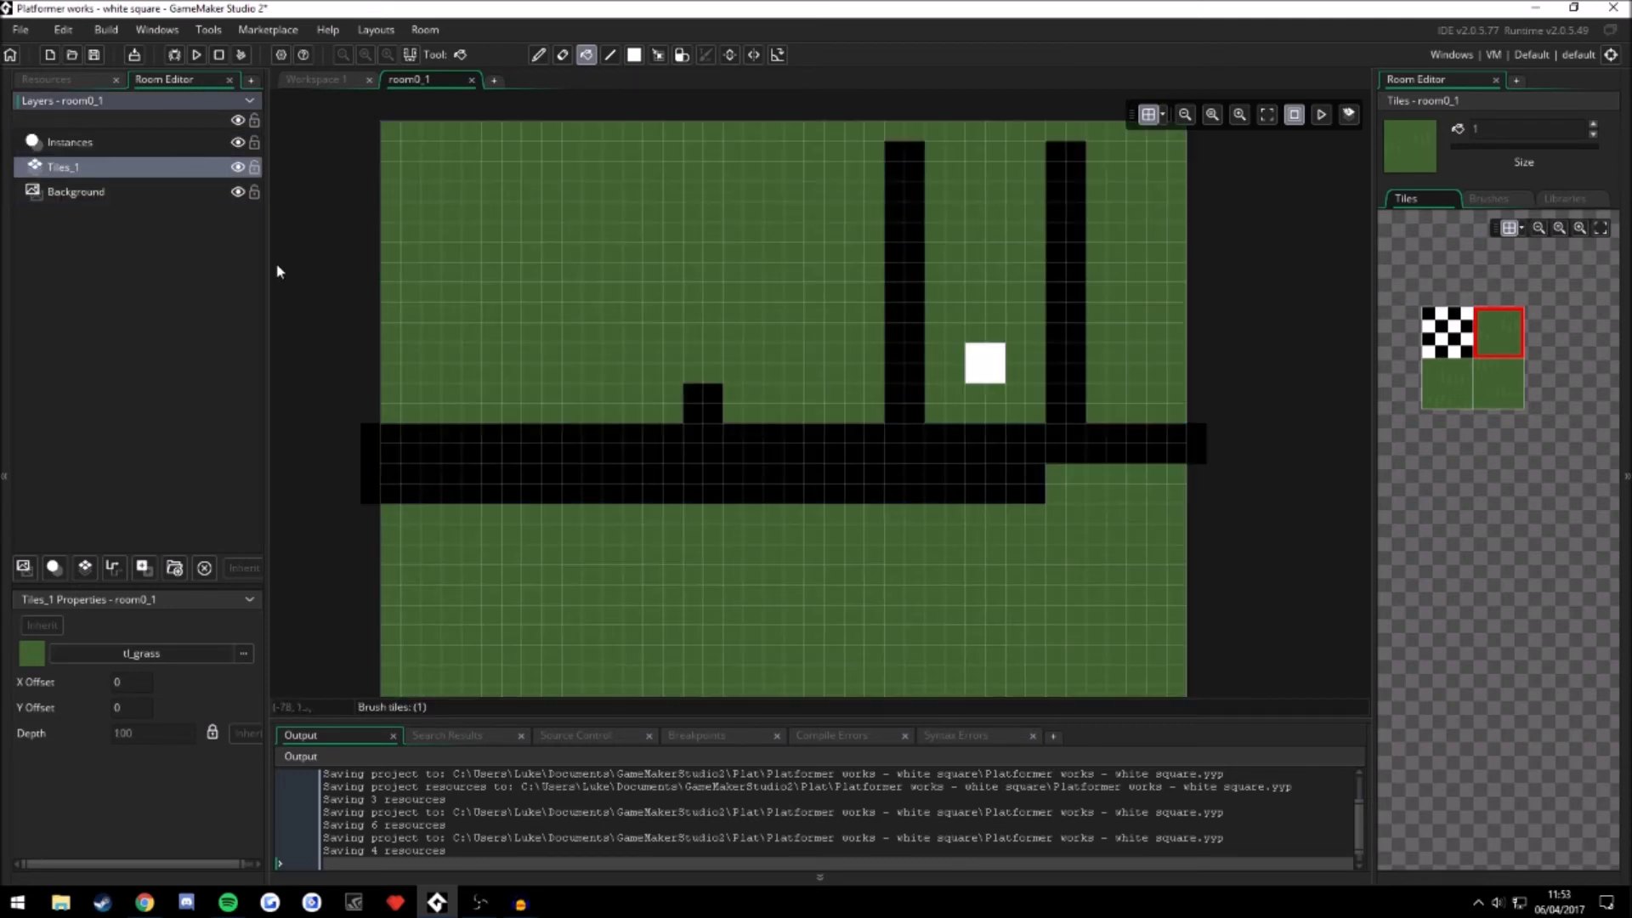
{"action": "left_click", "coordinate": [202, 313]}
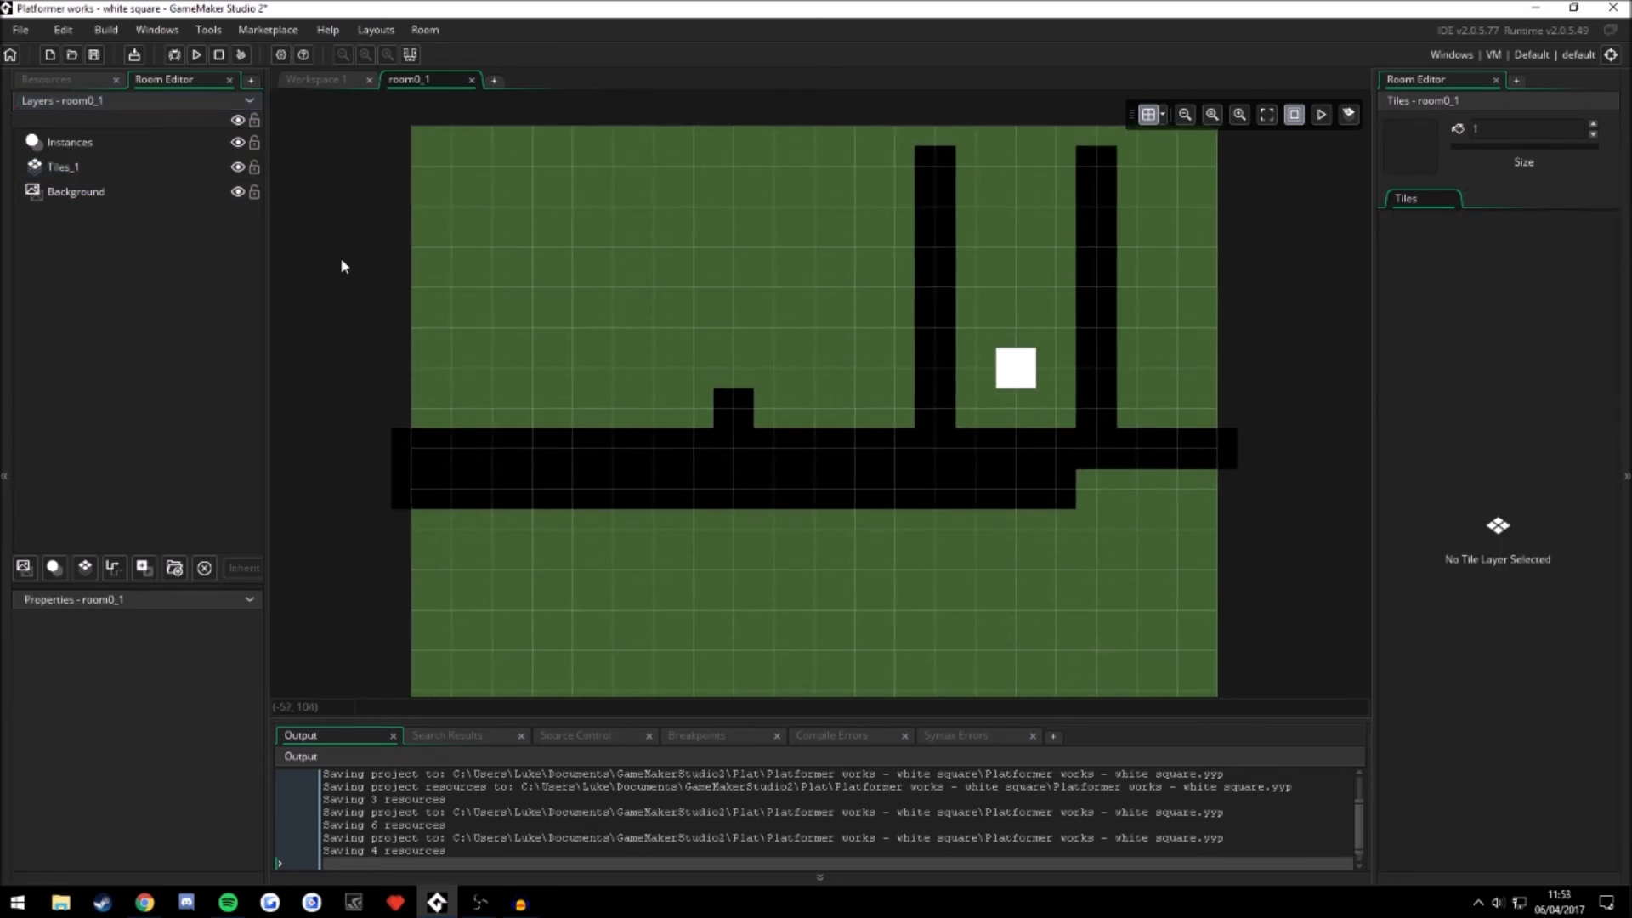
{"action": "scroll", "coordinate": [340, 263], "scroll_direction": "down", "scroll_amount": 2, "text": "ctrl"}
Check the Instances, Tiles_1 and Background layers, then scroll through the obj_solid instance list
{"action": "left_click", "coordinate": [166, 147]}
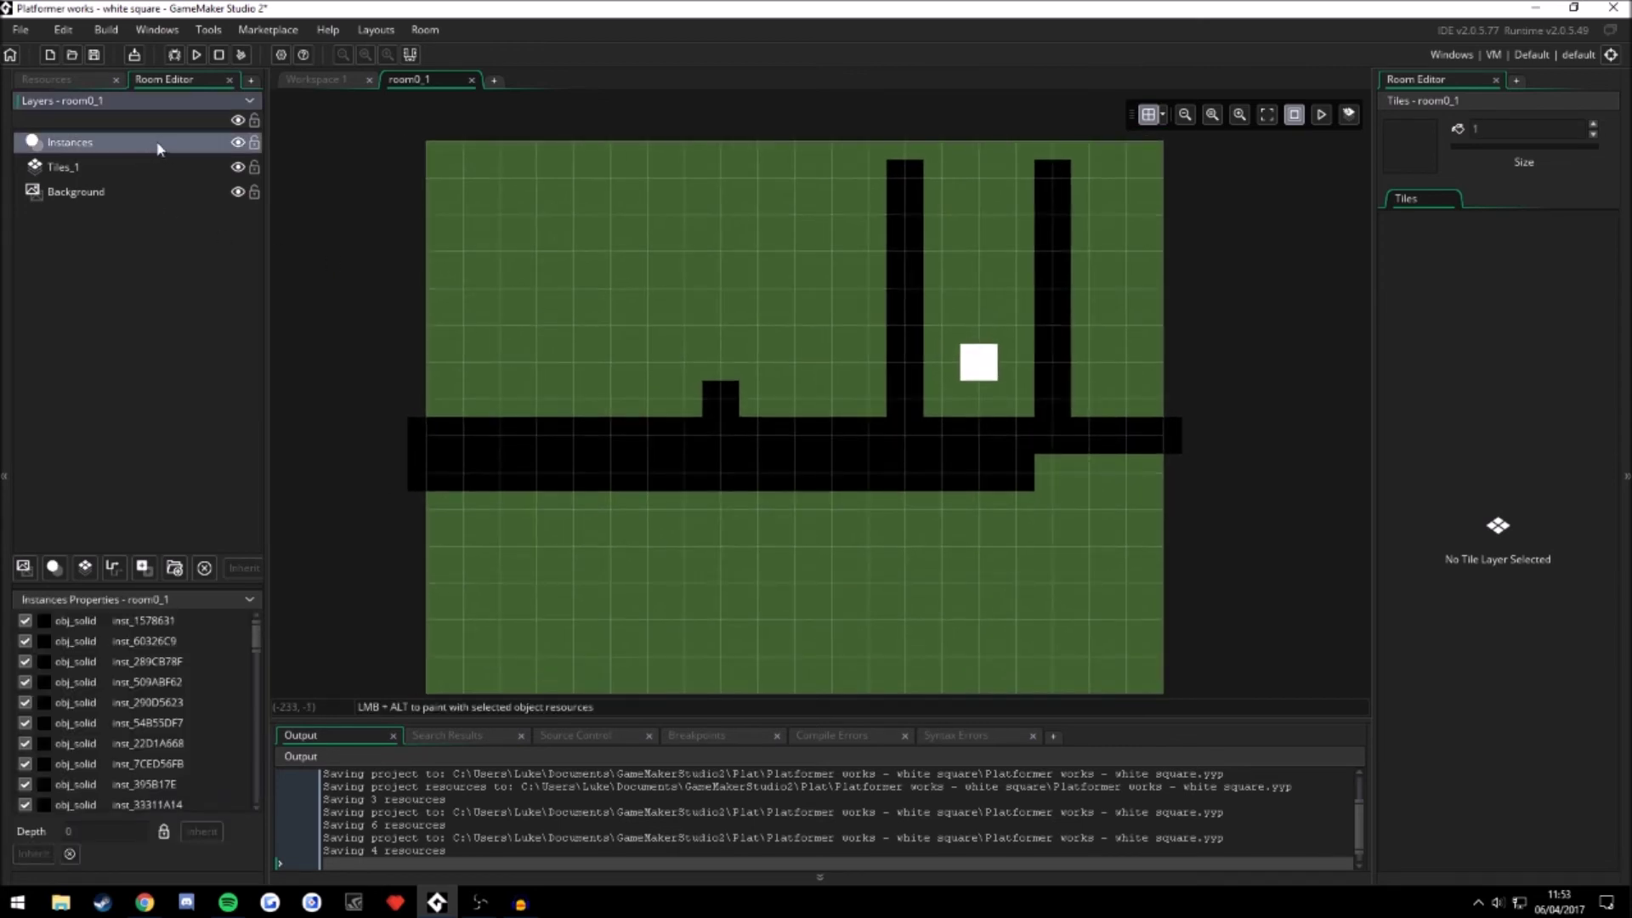
{"action": "left_click", "coordinate": [144, 168]}
{"action": "left_click", "coordinate": [156, 187]}
{"action": "left_click", "coordinate": [168, 142]}
{"action": "scroll", "coordinate": [179, 671], "scroll_direction": "down", "scroll_amount": 6}
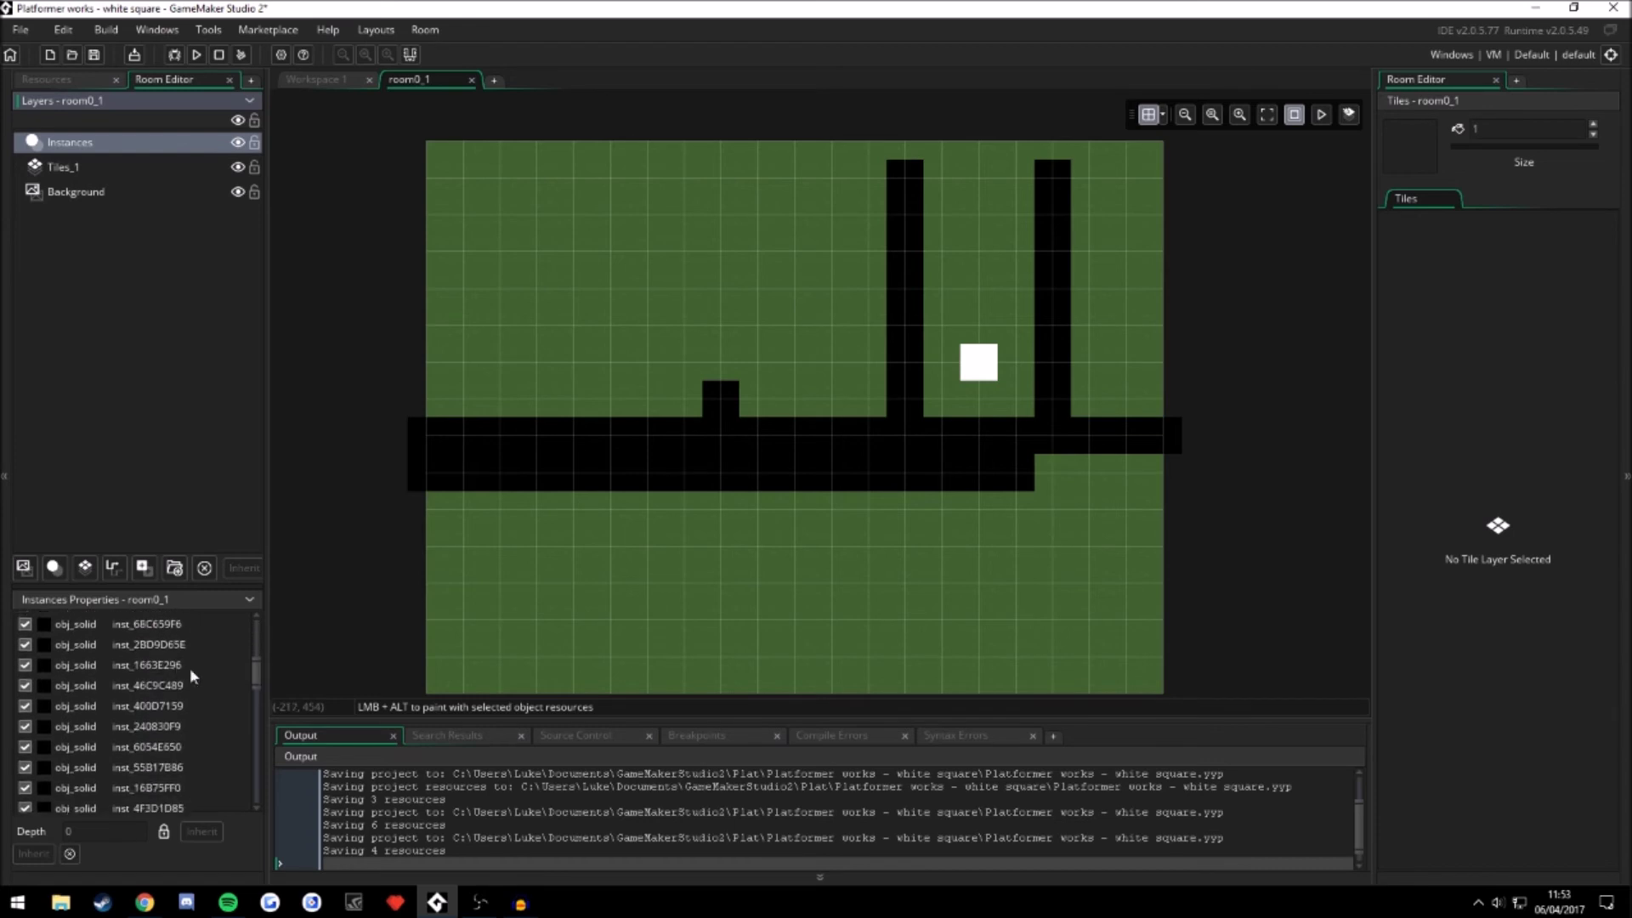
{"action": "left_click_drag", "start_coordinate": [257, 680], "coordinate": [212, 673]}
{"action": "scroll", "coordinate": [221, 647], "scroll_direction": "up", "scroll_amount": 5}
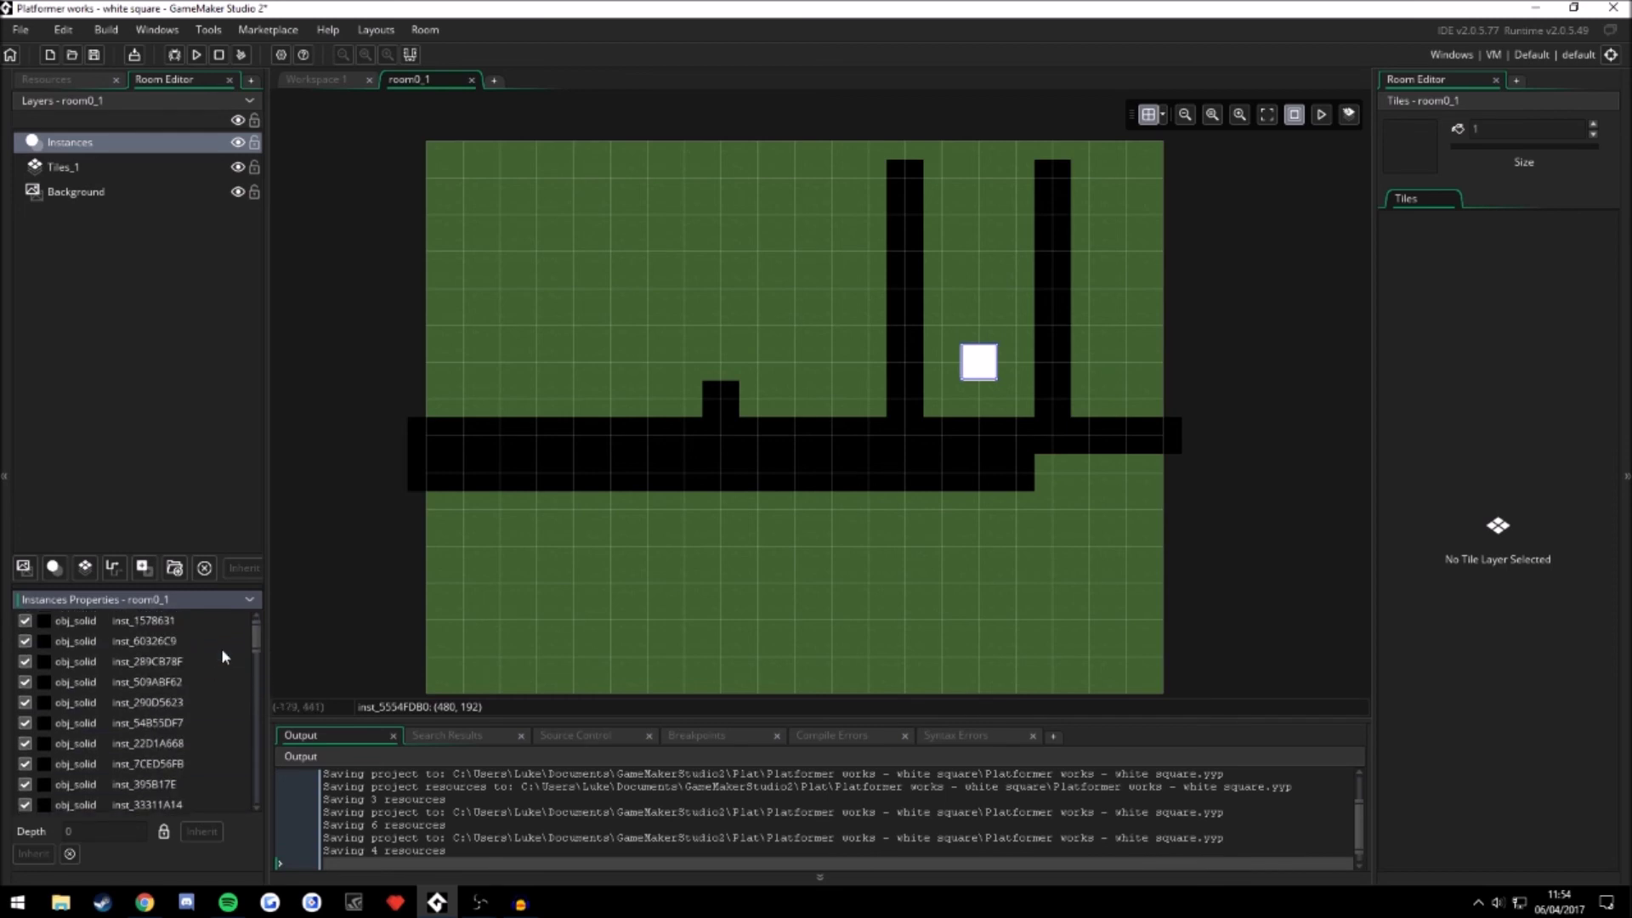
{"action": "middle_click_drag", "start_coordinate": [366, 549], "coordinate": [385, 544]}
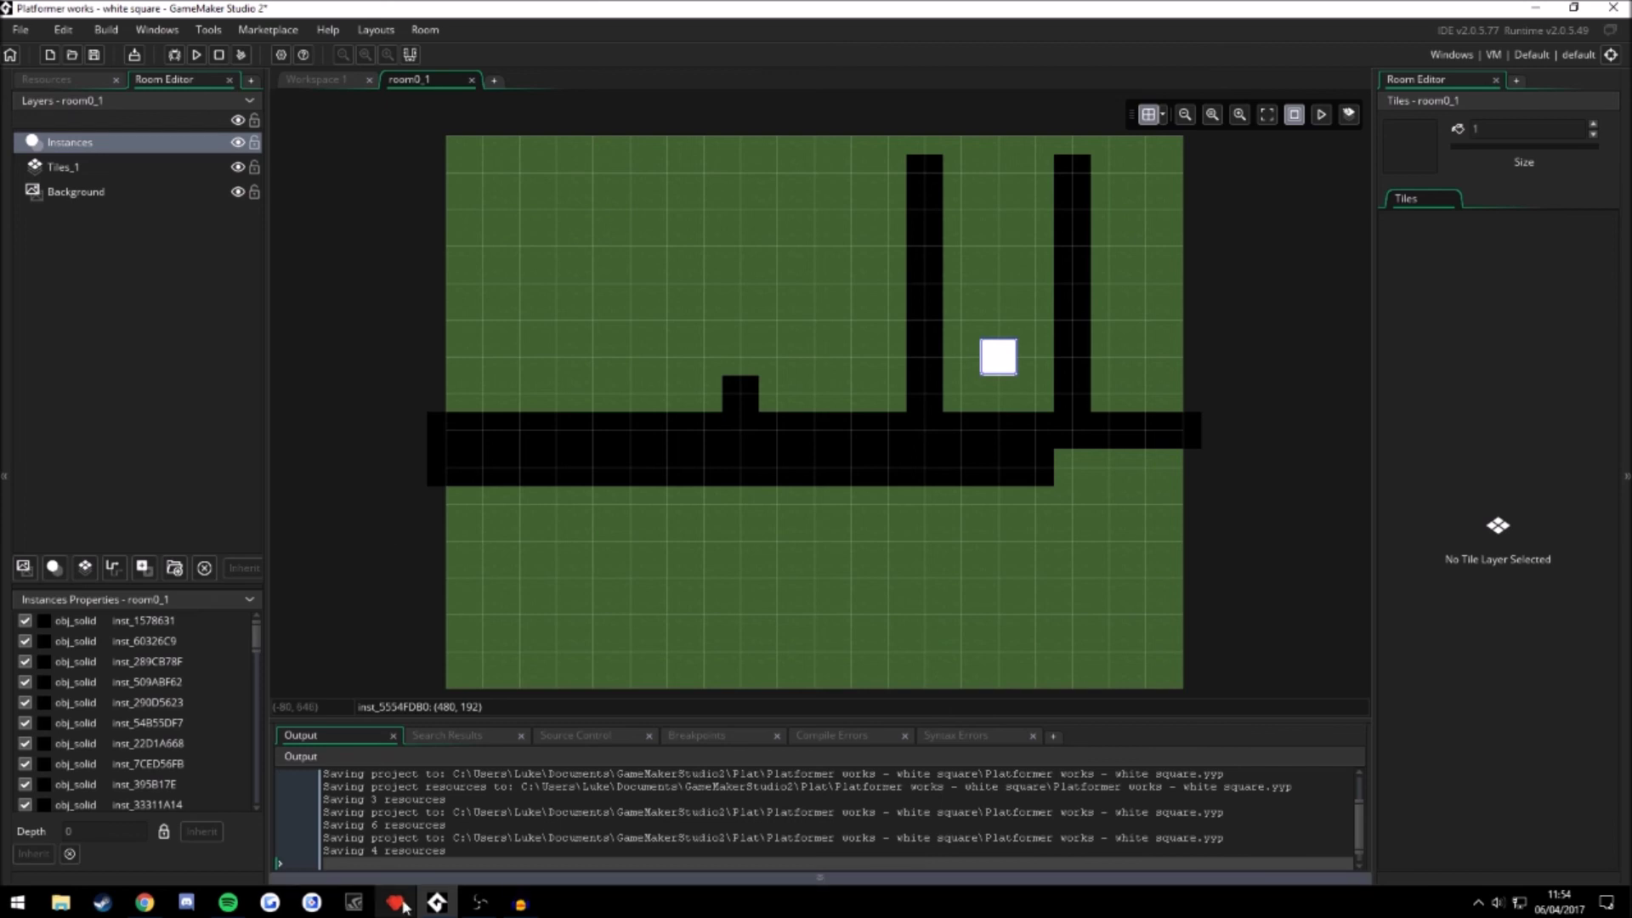
{"action": "mouse_move", "coordinate": [485, 906]}
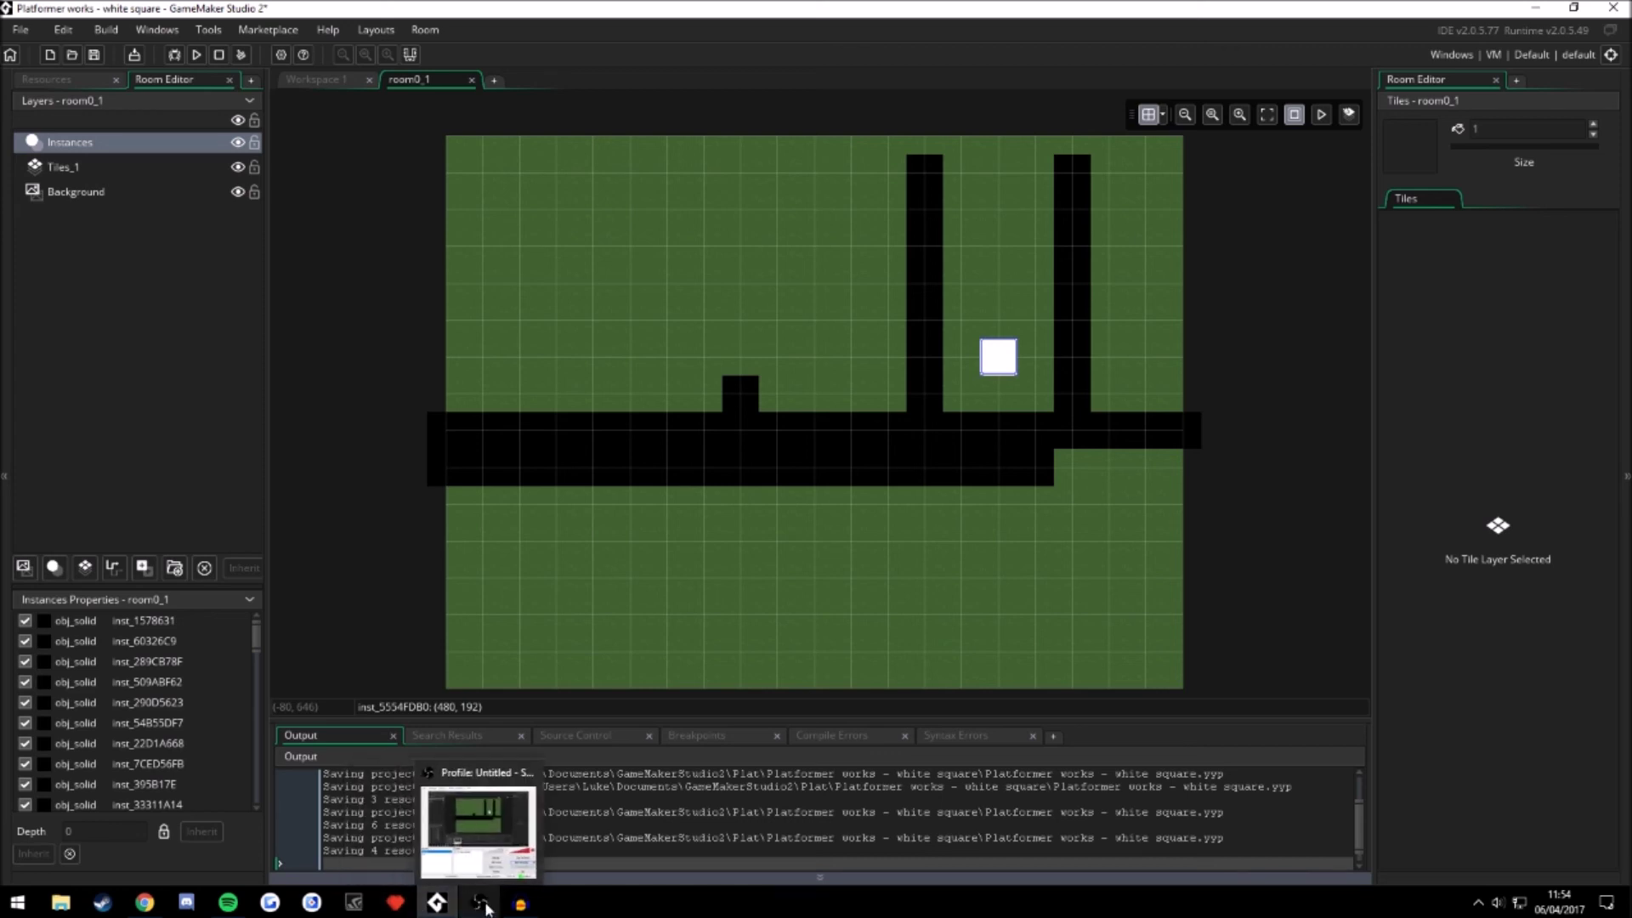